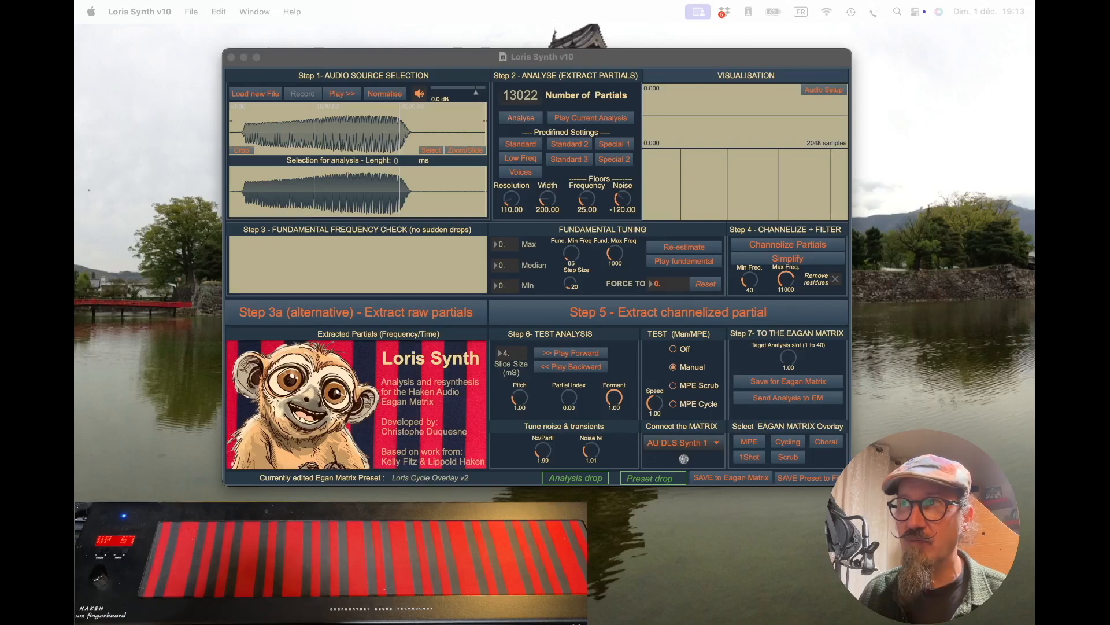
Load doom-fog-horn.wav at the system sample rate, and select and play back its first 2952 ms for analysis
{"action": "left_click_drag", "start_coordinate": [856, 227], "coordinate": [403, 139]}
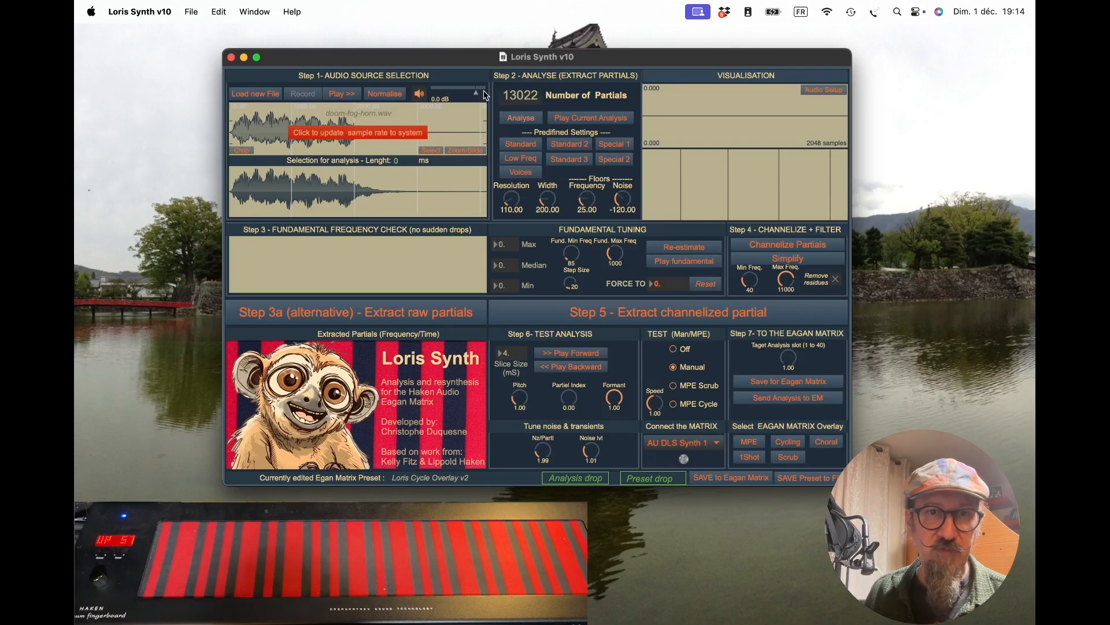
{"action": "left_click", "coordinate": [347, 135]}
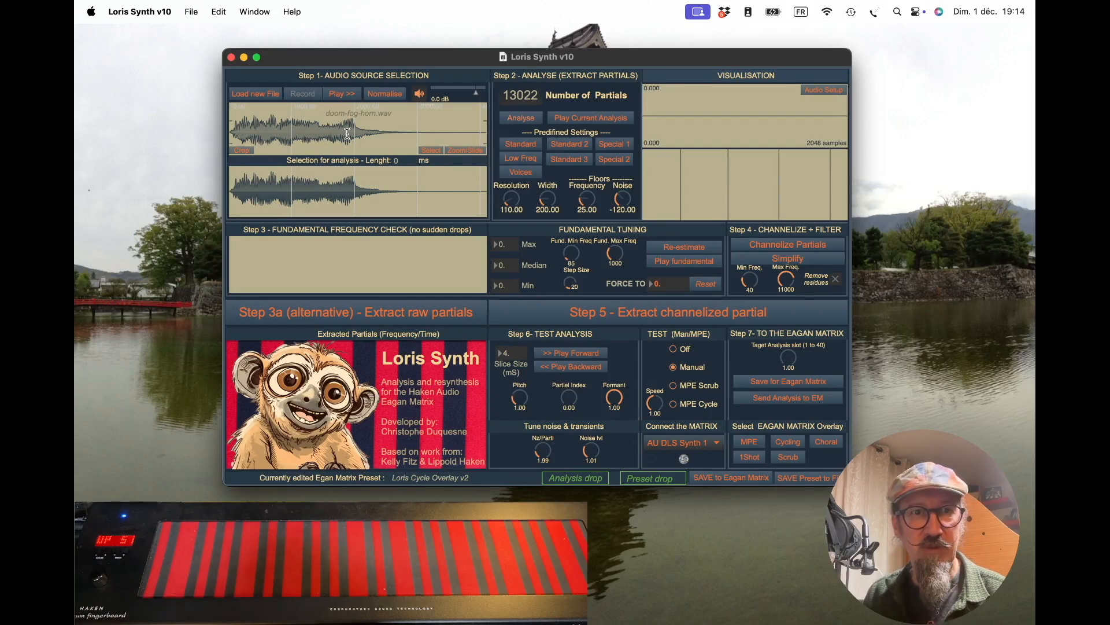
{"action": "left_click_drag", "start_coordinate": [414, 130], "coordinate": [191, 127]}
{"action": "left_click", "coordinate": [343, 93]}
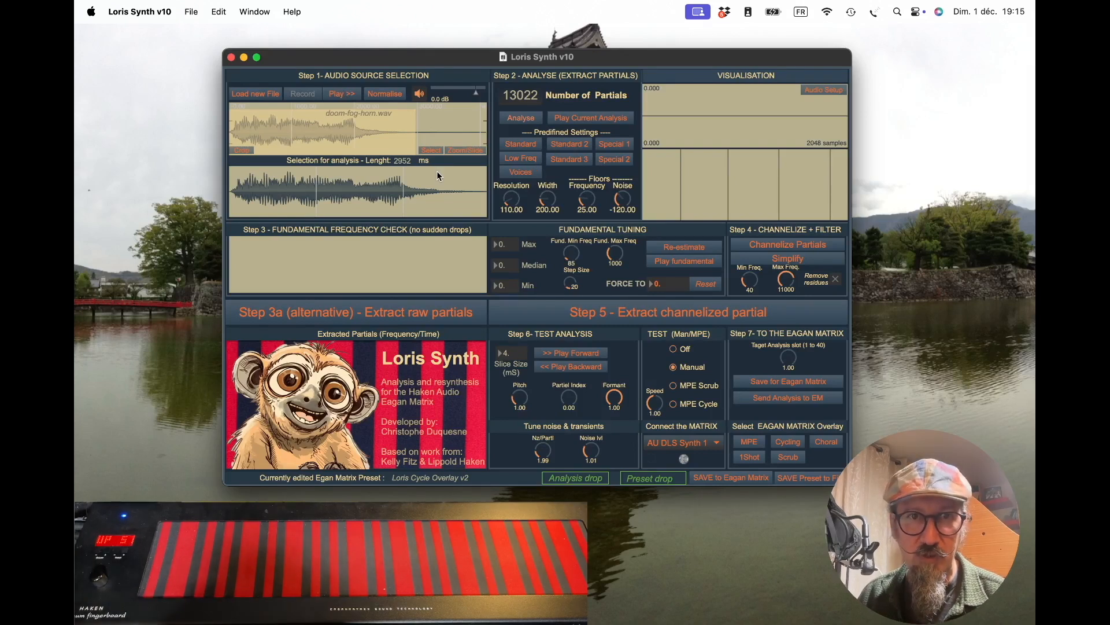
Analyse the selection with the Low Freq settings and re-estimate the fundamental with its minimum frequency set to 60
{"action": "left_click", "coordinate": [524, 159]}
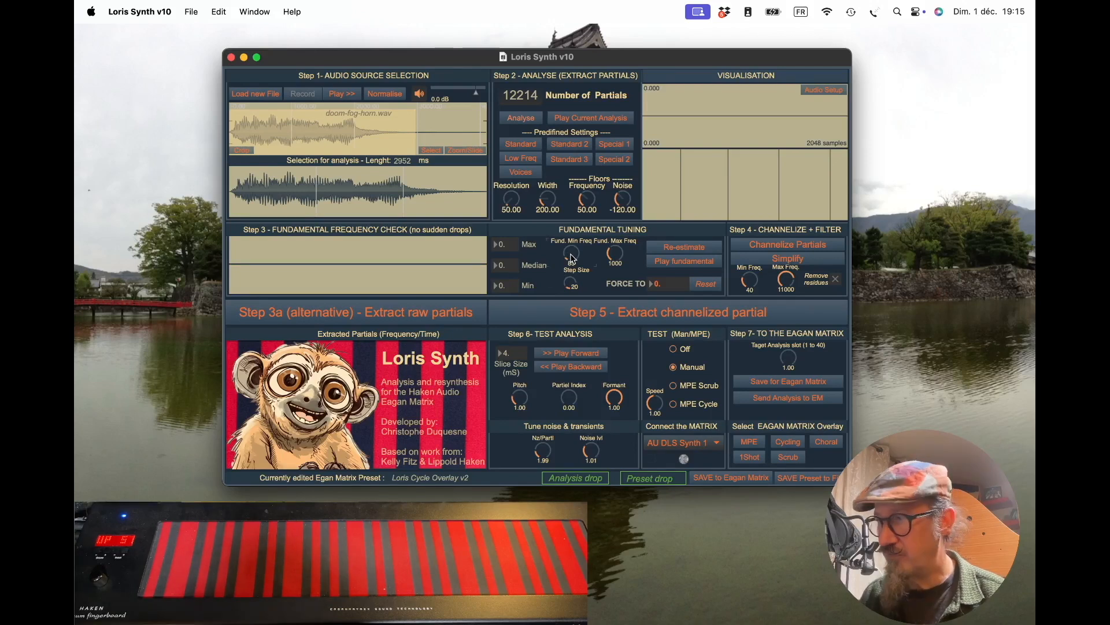
{"action": "left_click_drag", "start_coordinate": [571, 258], "coordinate": [571, 272]}
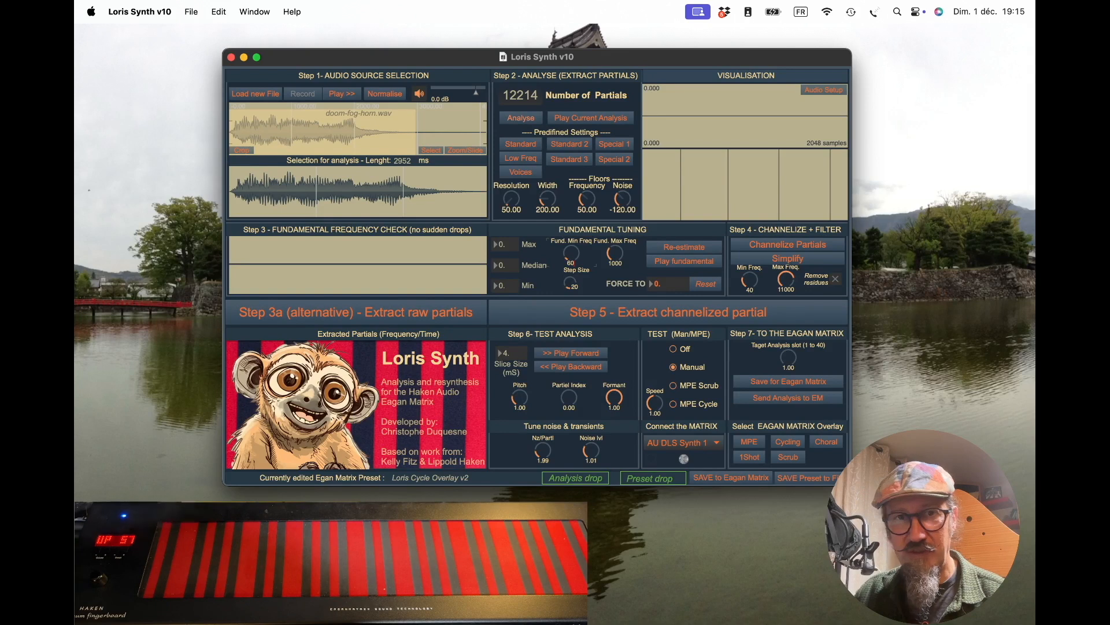
{"action": "left_click", "coordinate": [670, 248]}
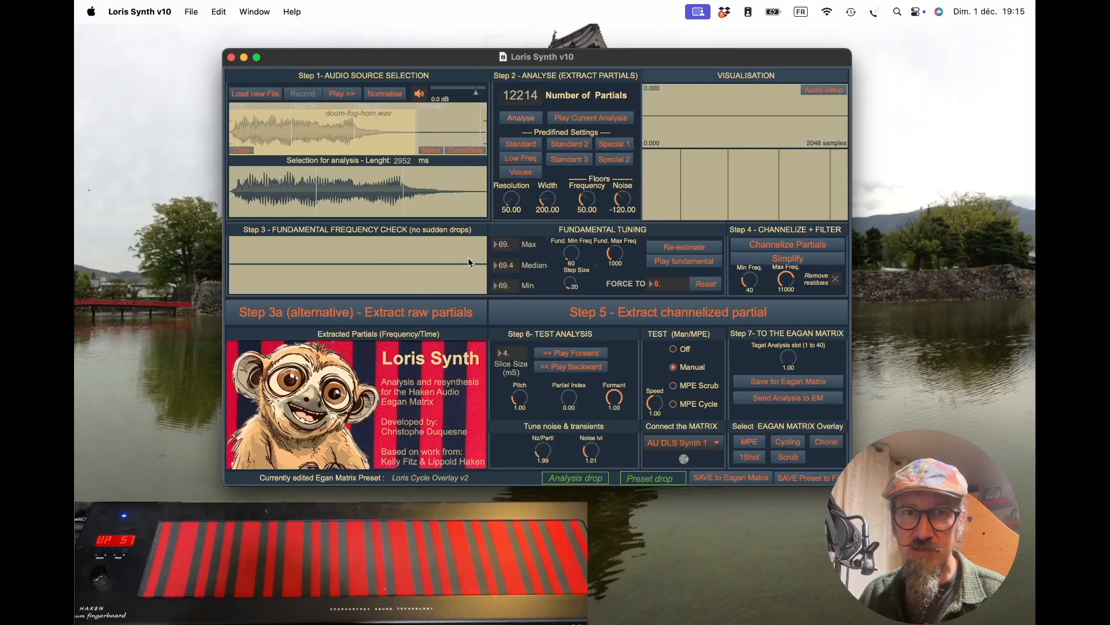
Channelize and simplify the partials with residues removed, and extract the channelized result for forward playback
{"action": "left_click", "coordinate": [779, 248]}
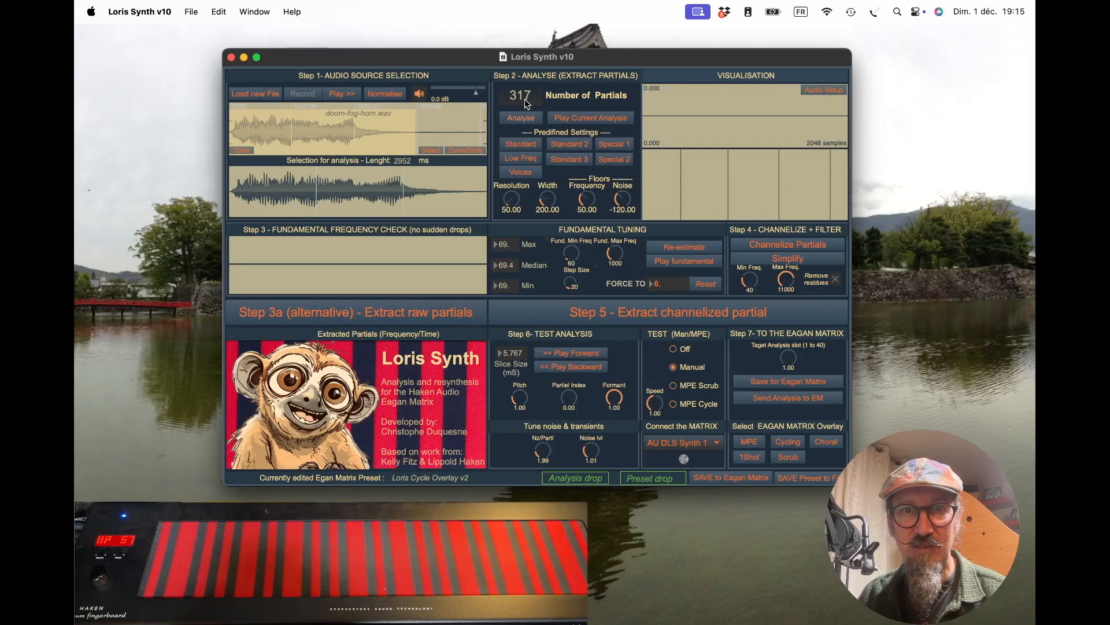
{"action": "left_click", "coordinate": [836, 280]}
{"action": "left_click", "coordinate": [795, 261]}
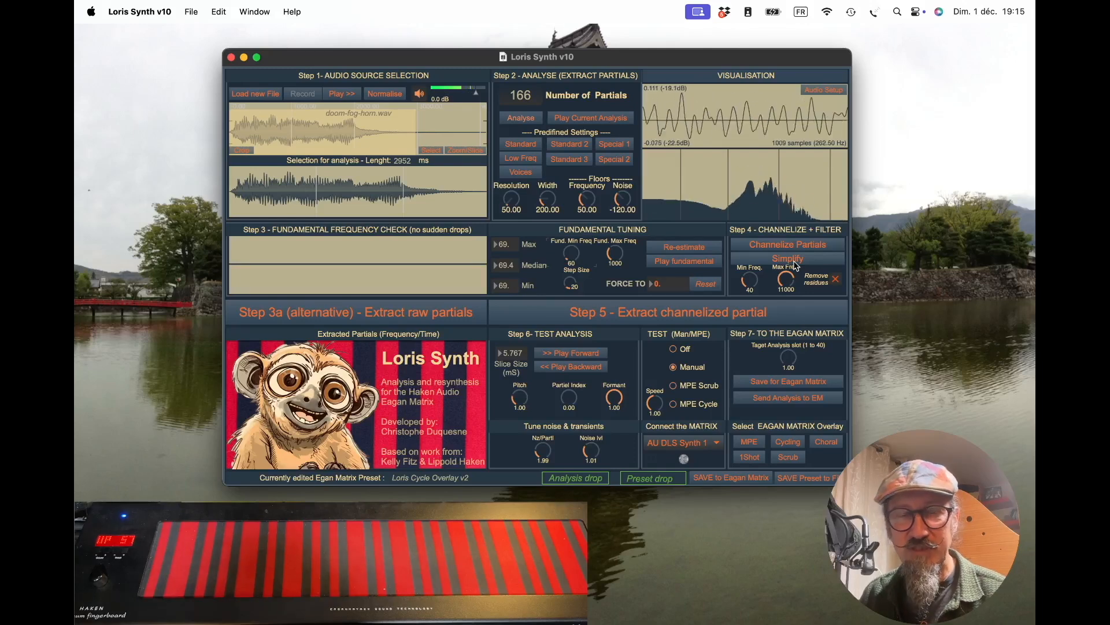
{"action": "left_click", "coordinate": [618, 310]}
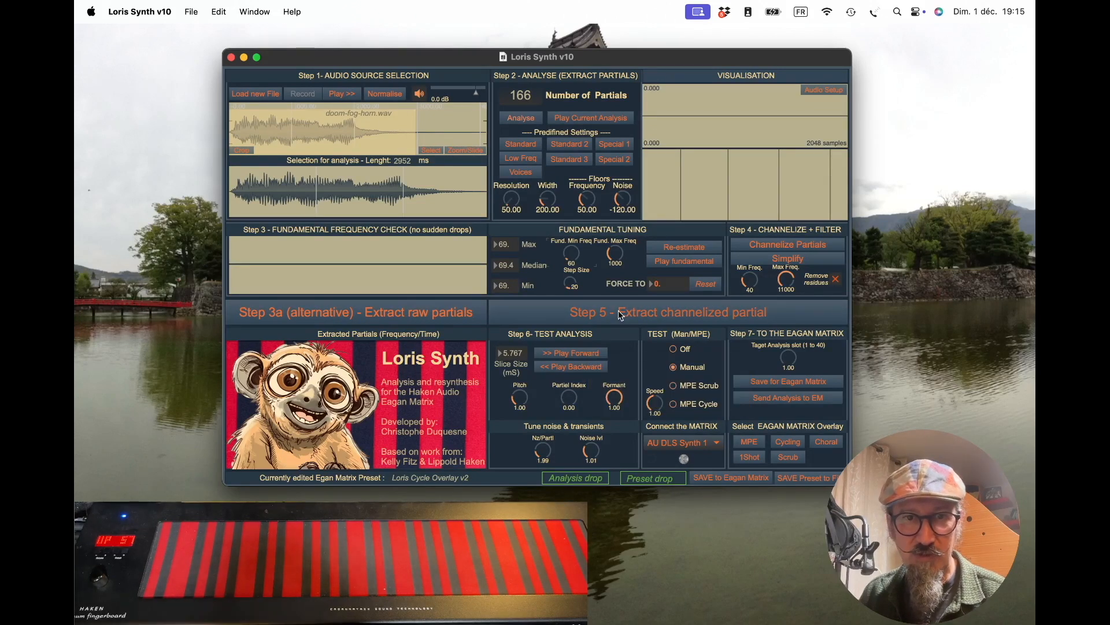
{"action": "left_click", "coordinate": [559, 359]}
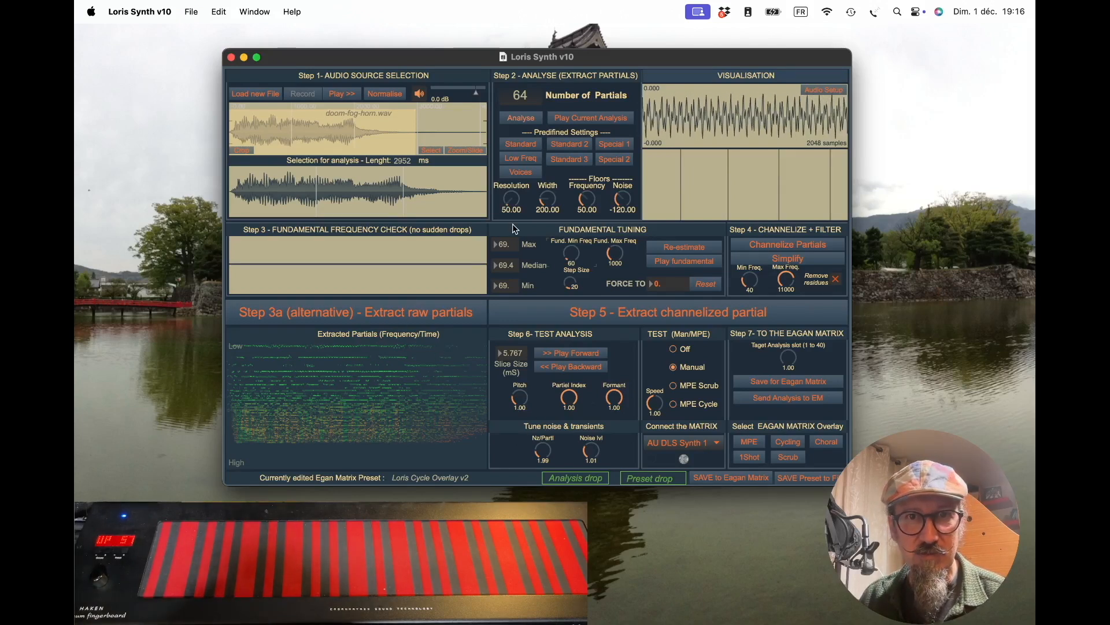
Re-analyse the fog horn selection with the Low Freq settings and extract the raw partials for forward playback
{"action": "left_click", "coordinate": [518, 158]}
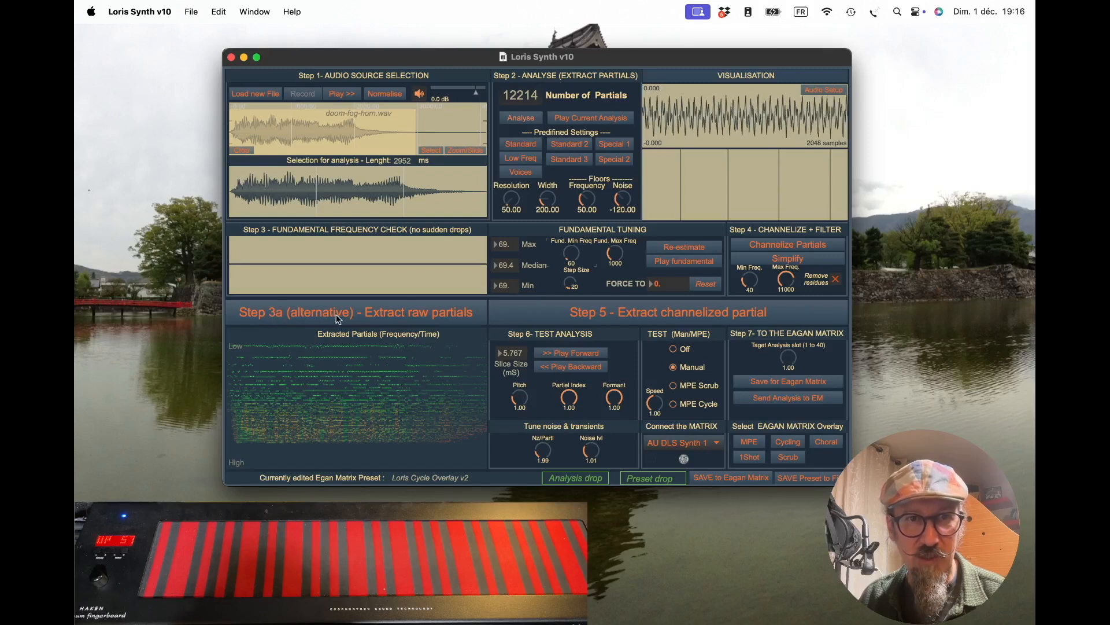
{"action": "left_click", "coordinate": [403, 315]}
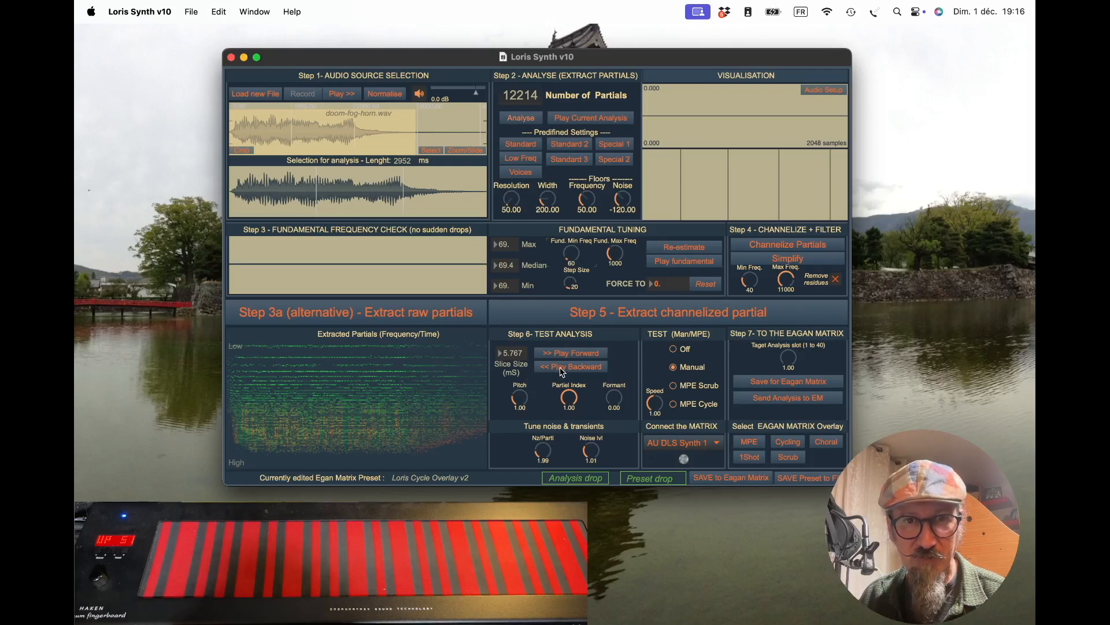
{"action": "left_click", "coordinate": [572, 355]}
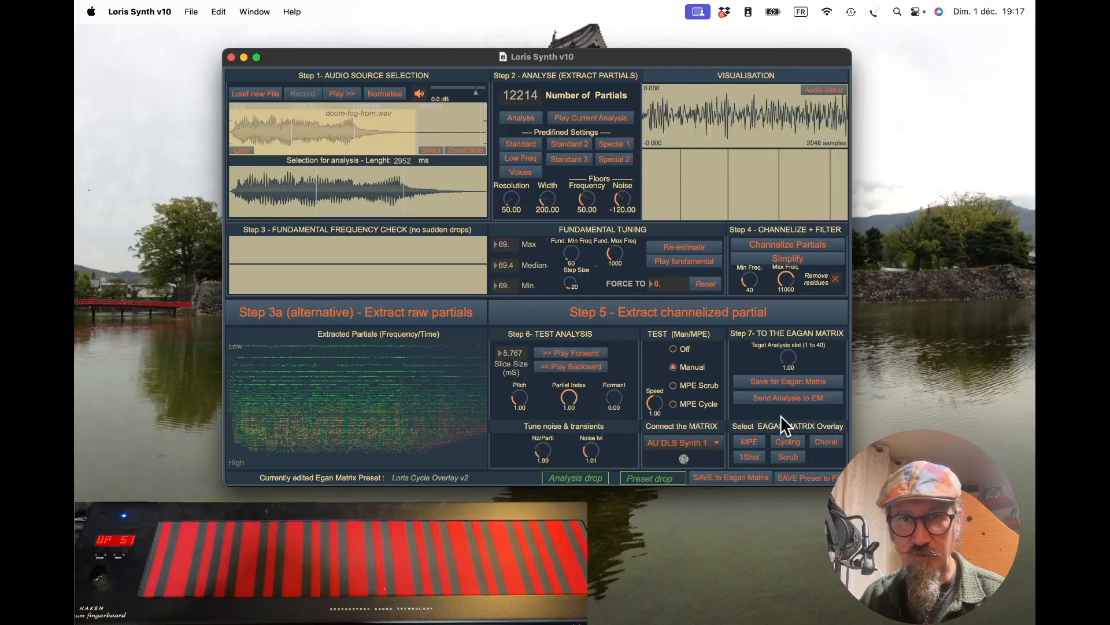
{"action": "left_click", "coordinate": [772, 385]}
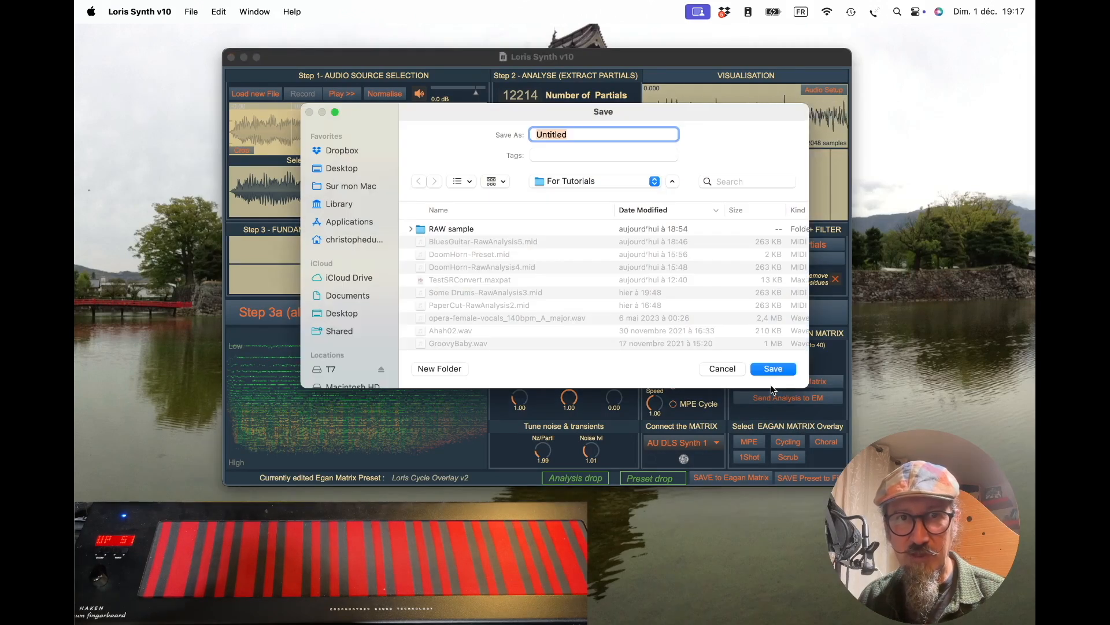
{"action": "scroll", "coordinate": [527, 288], "scroll_direction": "down", "scroll_amount": 1}
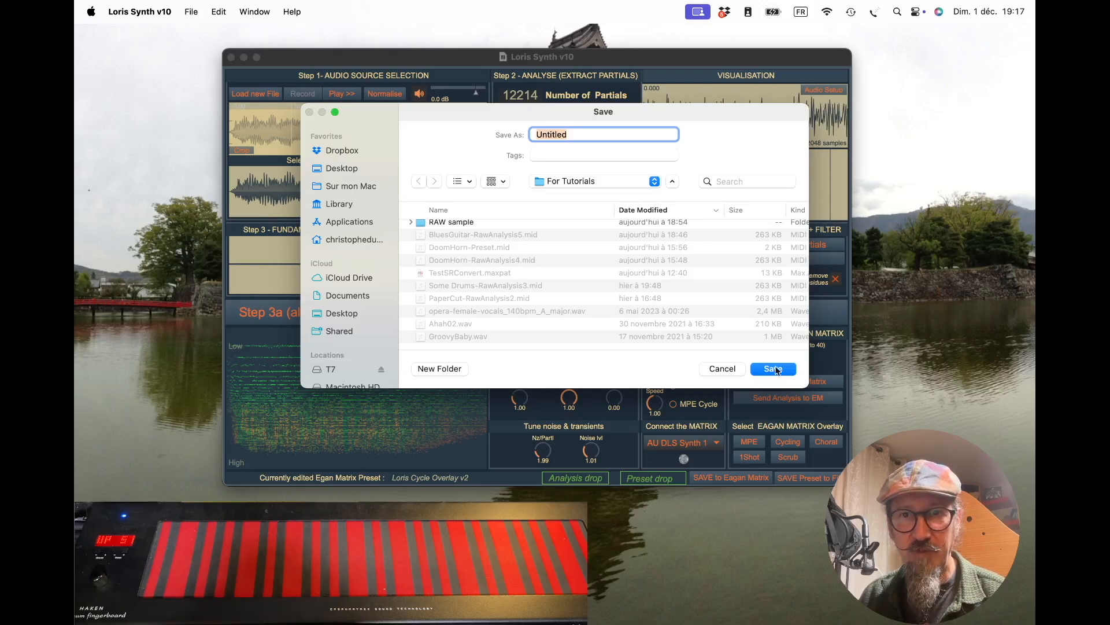
{"action": "left_click", "coordinate": [722, 368]}
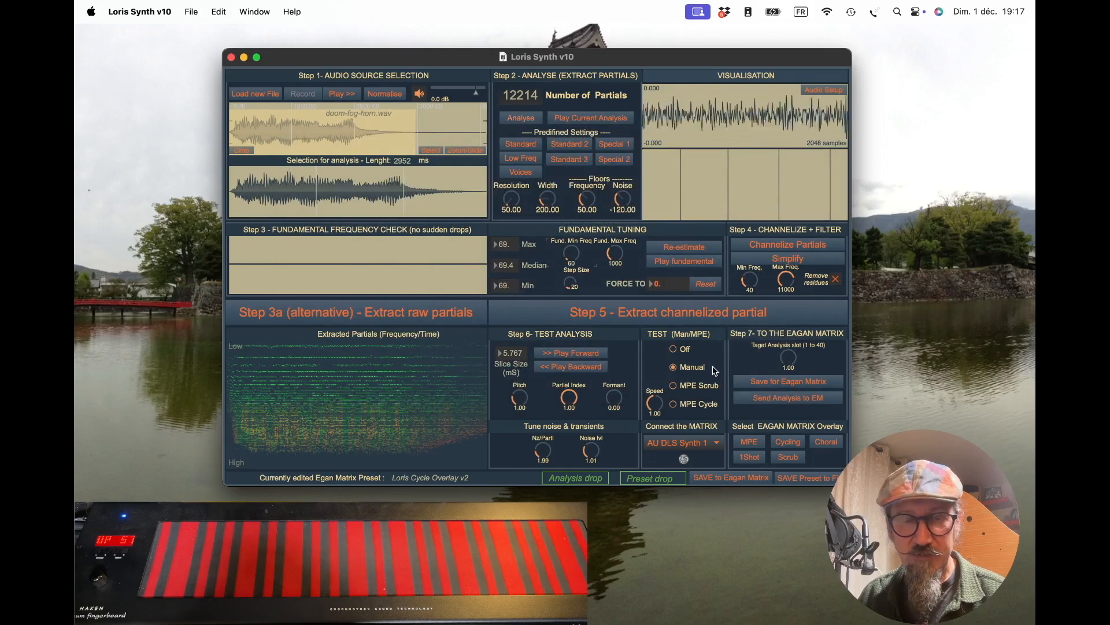
Connect the matrix output to the EaganMatrix Module and open the Cycling overlay
{"action": "left_click", "coordinate": [688, 440]}
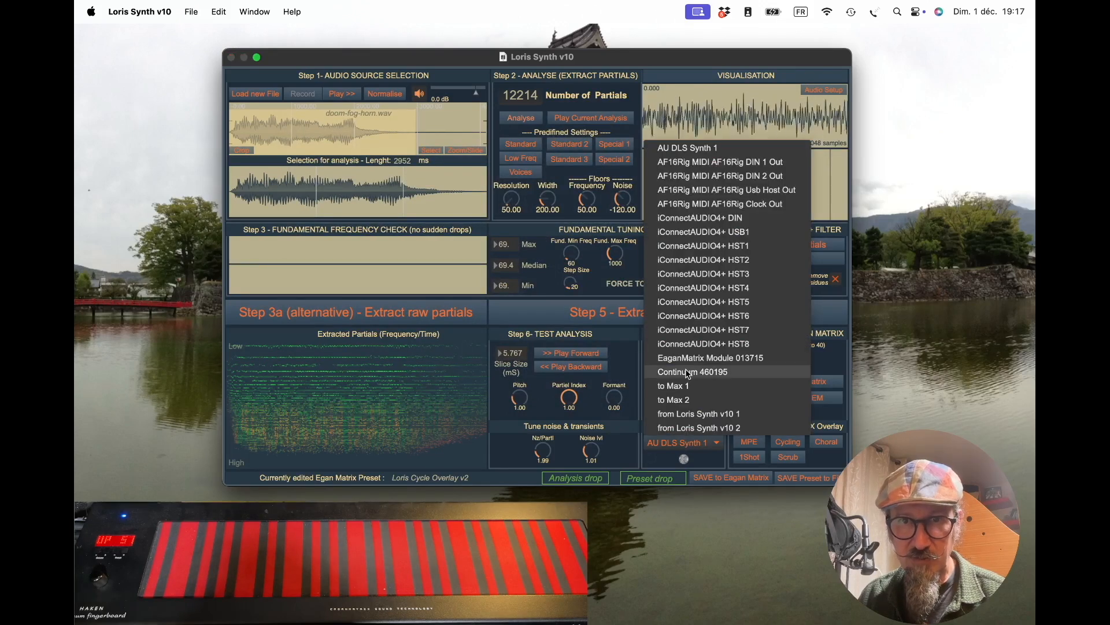
{"action": "left_click", "coordinate": [683, 358]}
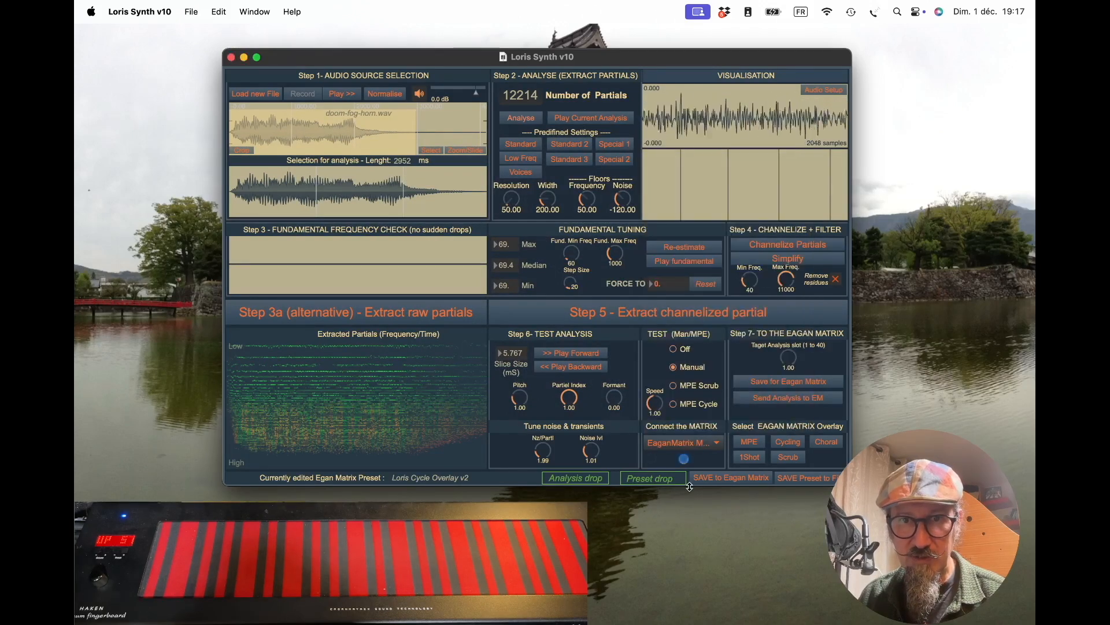
{"action": "left_click", "coordinate": [785, 443]}
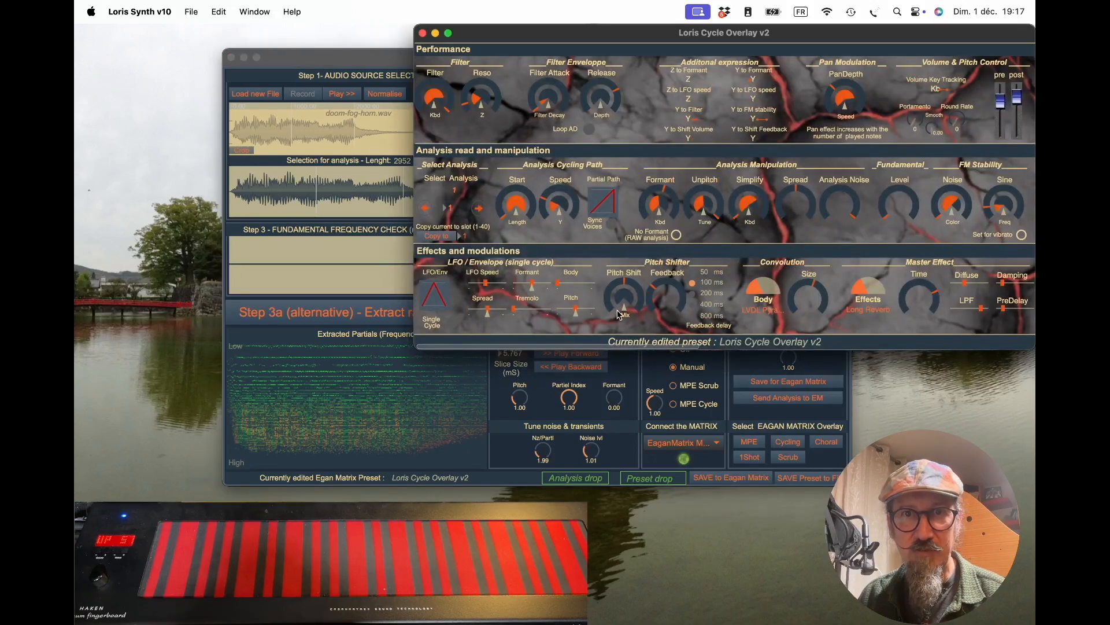
Select analysis 4 DoomHorn-RawAnalysis4 in the Cycle overlay and apply the No Formant setting for raw analysis
{"action": "left_click", "coordinate": [452, 191]}
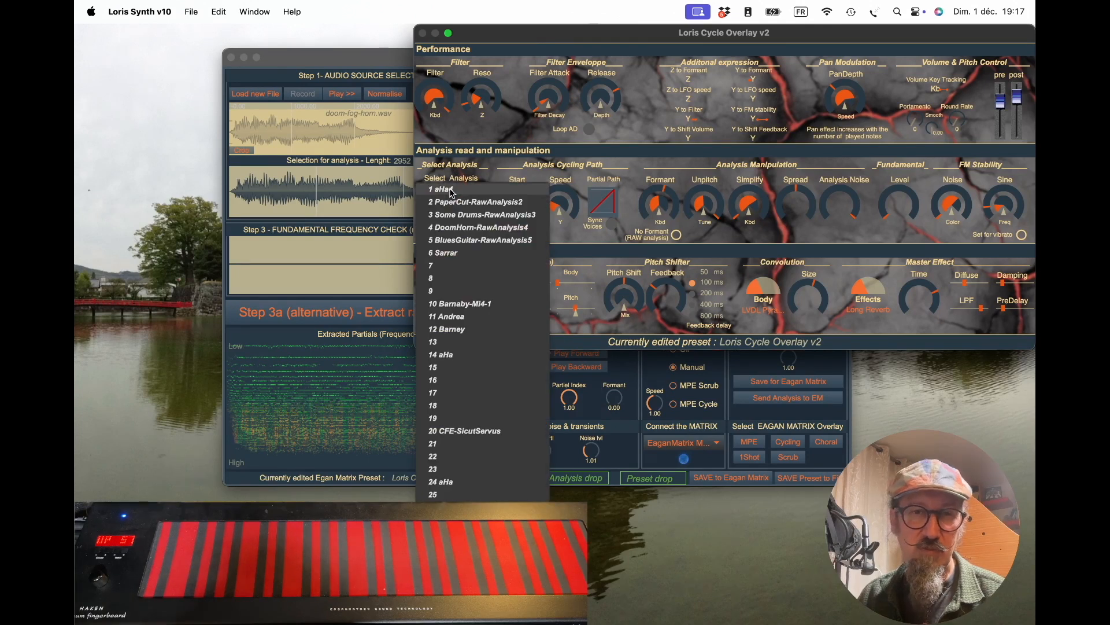
{"action": "left_click", "coordinate": [461, 233]}
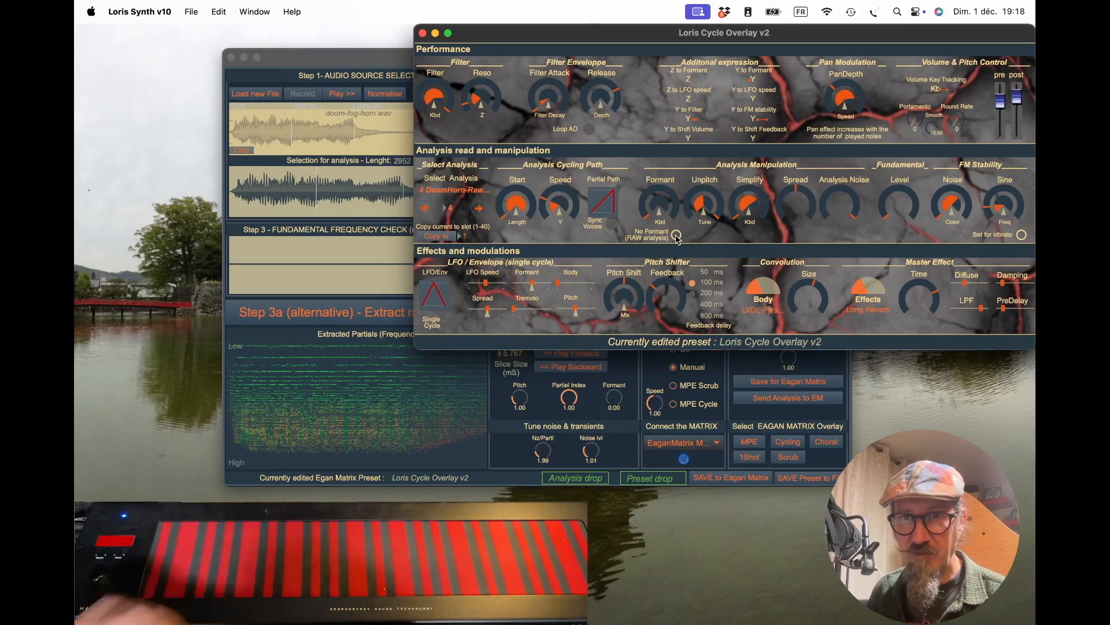
Lower the overlay's post volume slightly to about the same level as the pre volume
{"action": "left_click_drag", "start_coordinate": [987, 210], "coordinate": [988, 226]}
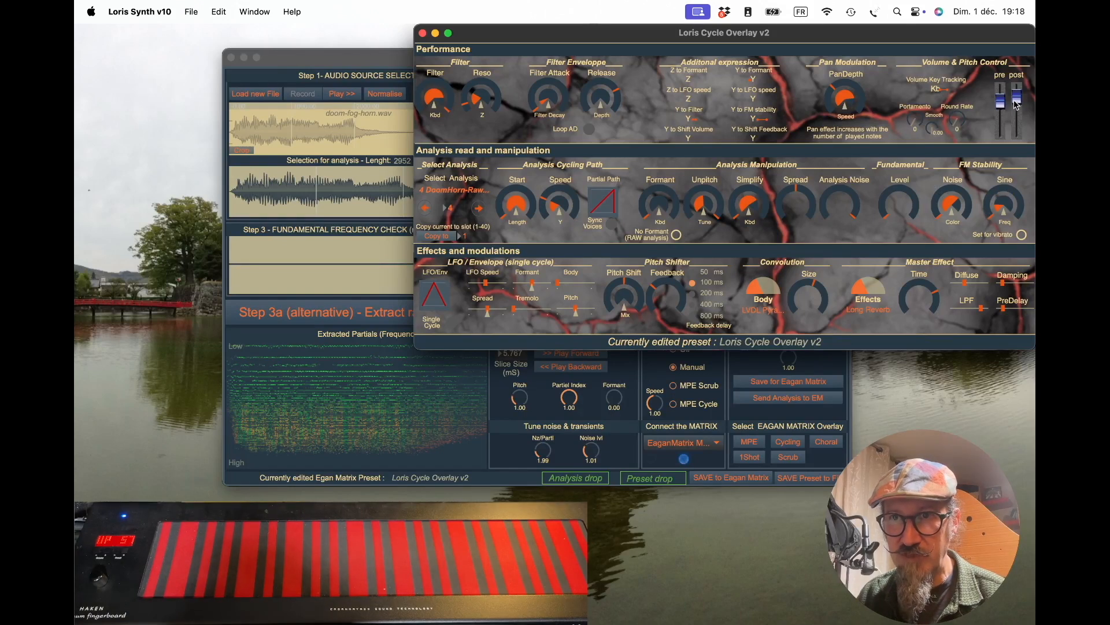
{"action": "left_click_drag", "start_coordinate": [1018, 97], "coordinate": [1017, 104]}
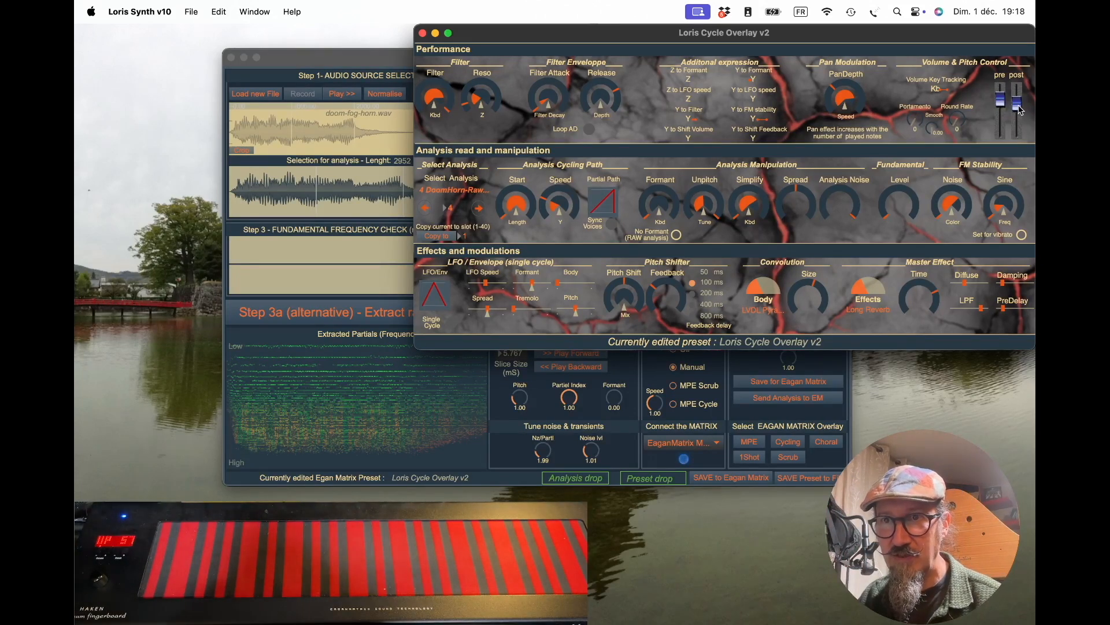
{"action": "left_click_drag", "start_coordinate": [1017, 104], "coordinate": [1017, 101]}
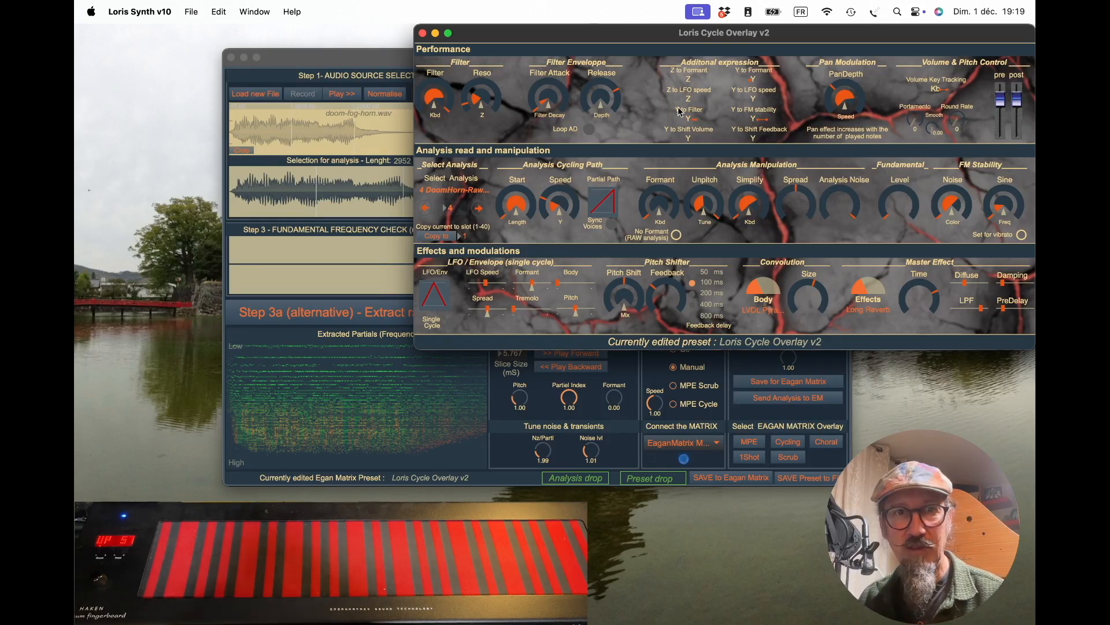
Return to the main Loris Synth window, load paper-cut-machine_100bpm.wav and select its first 2992 ms for analysis
{"action": "left_click", "coordinate": [374, 58]}
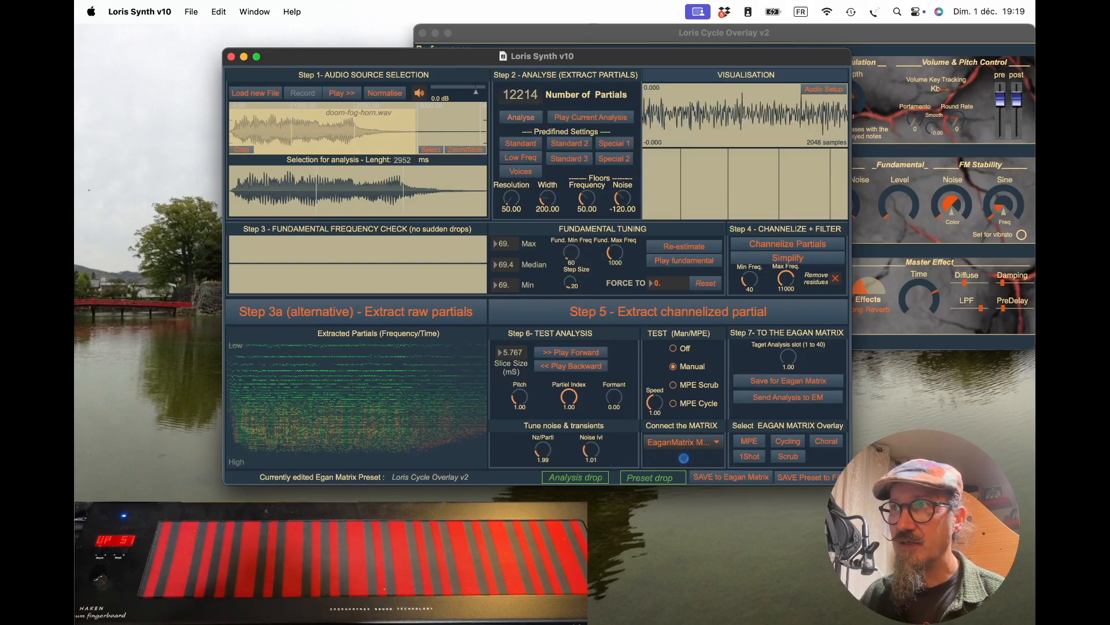
{"action": "left_click_drag", "start_coordinate": [1035, 277], "coordinate": [325, 142]}
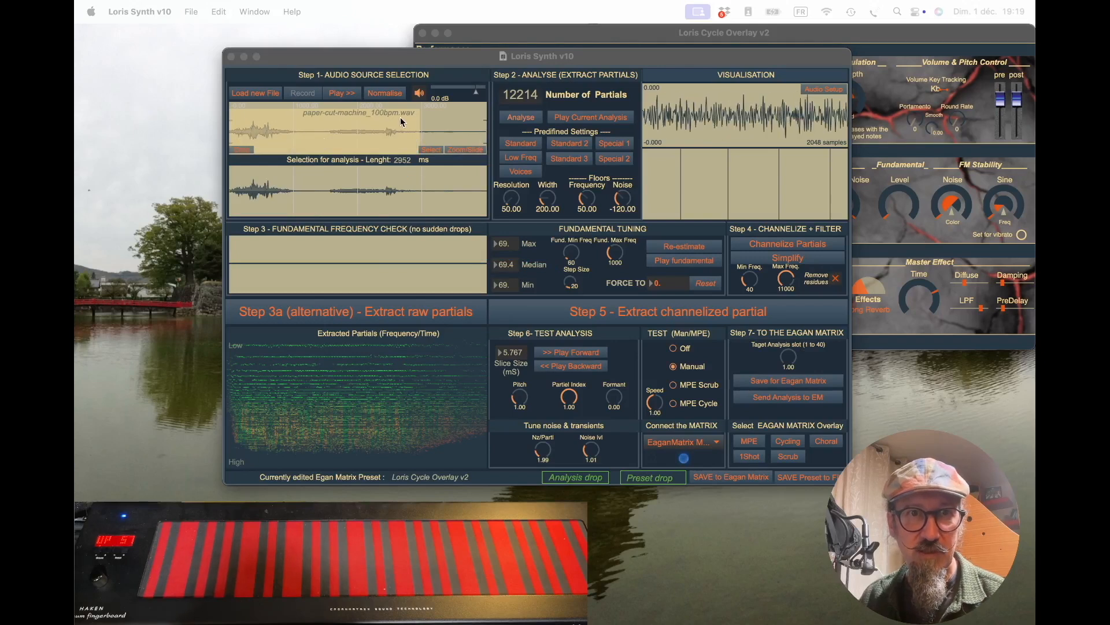
{"action": "left_click", "coordinate": [425, 133]}
{"action": "left_click_drag", "start_coordinate": [423, 128], "coordinate": [192, 126]}
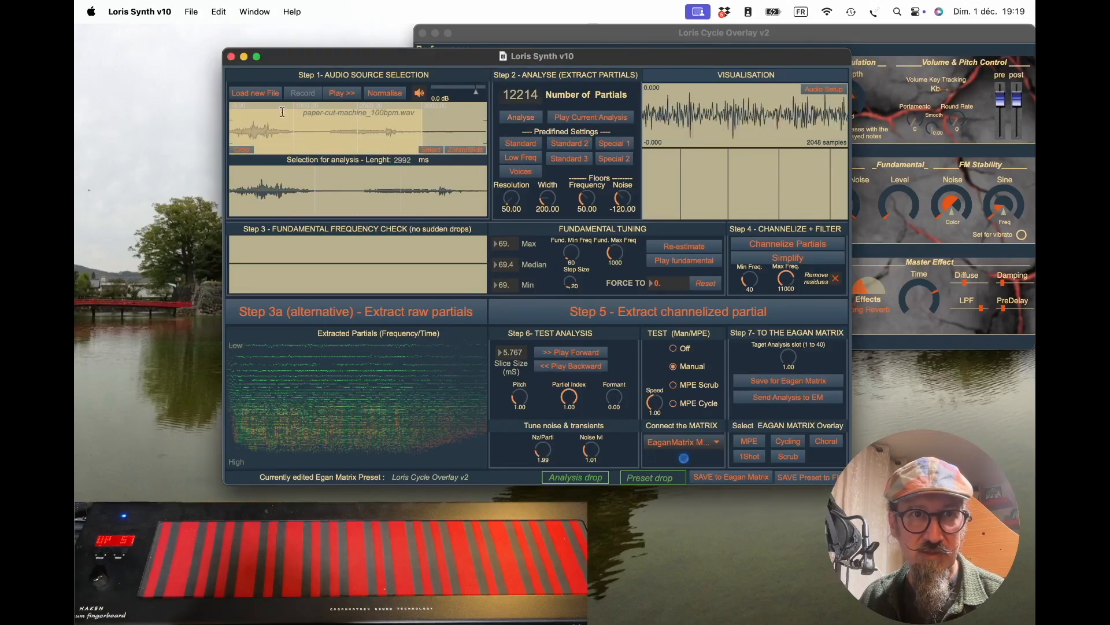
Normalise the paper-cut sample and play back the selection
{"action": "left_click", "coordinate": [385, 96]}
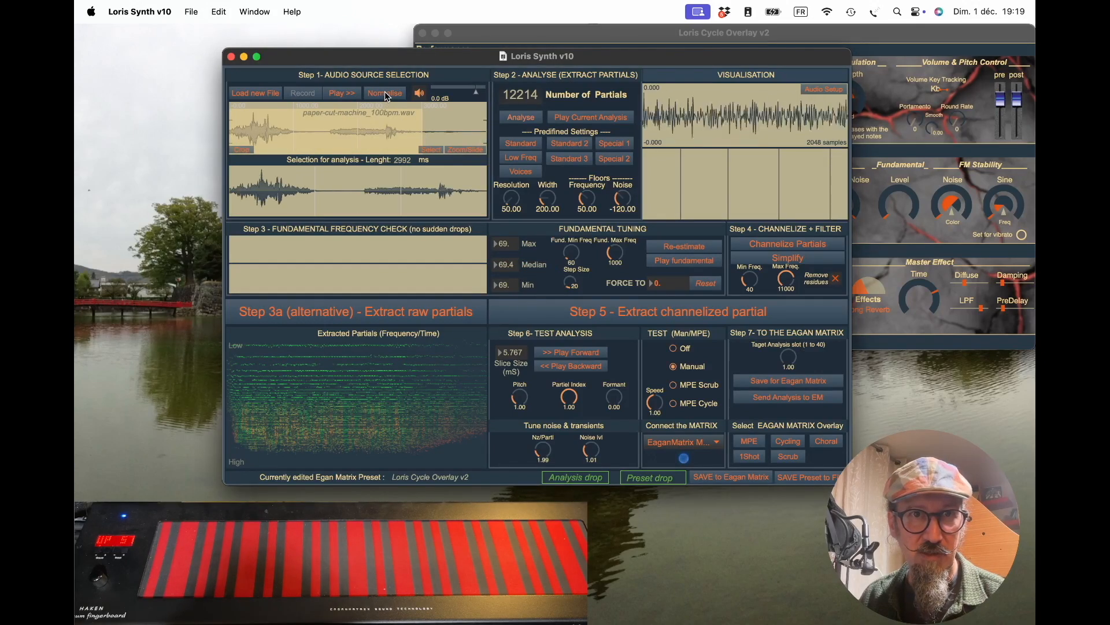
{"action": "left_click", "coordinate": [344, 94]}
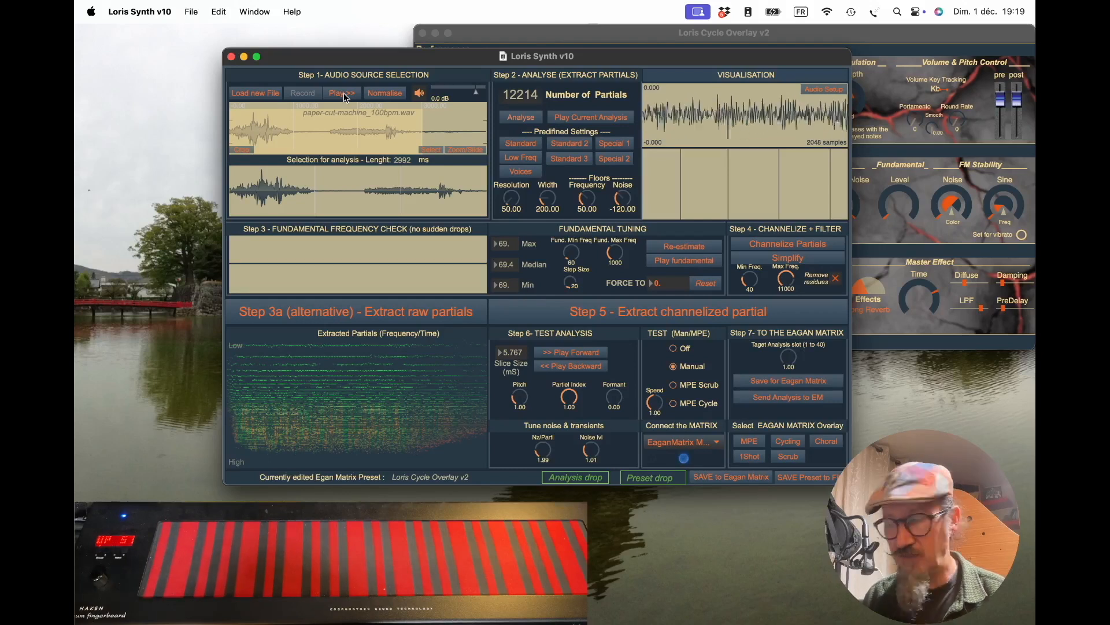
Analyse the paper-cut selection with the Low Freq settings, and extract its channelized, simplified partials for forward playback
{"action": "left_click", "coordinate": [529, 160]}
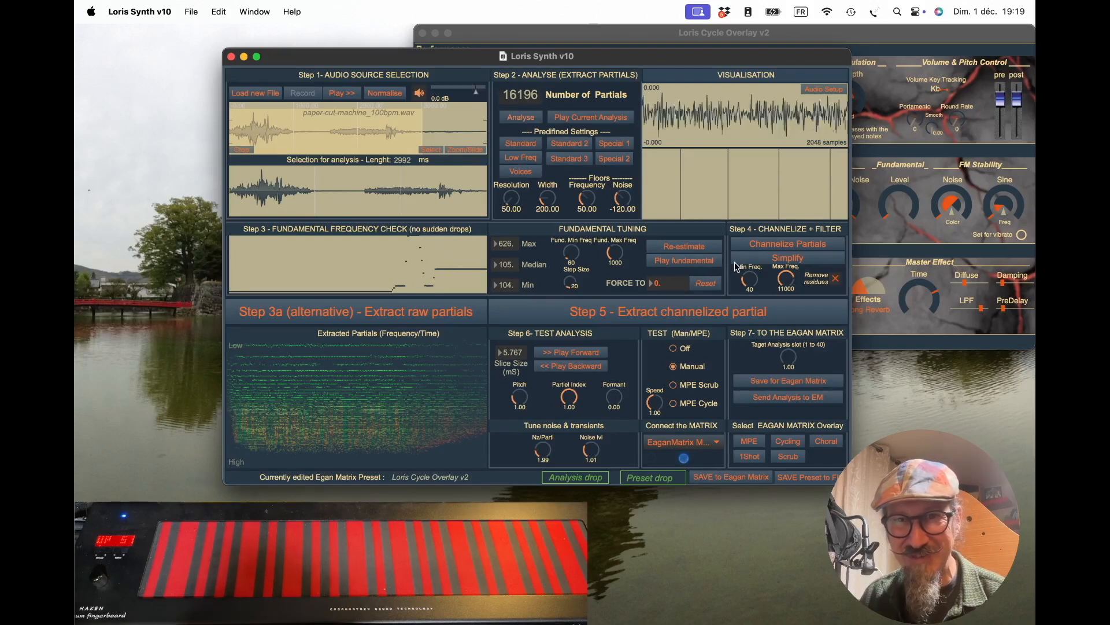
{"action": "left_click", "coordinate": [780, 247]}
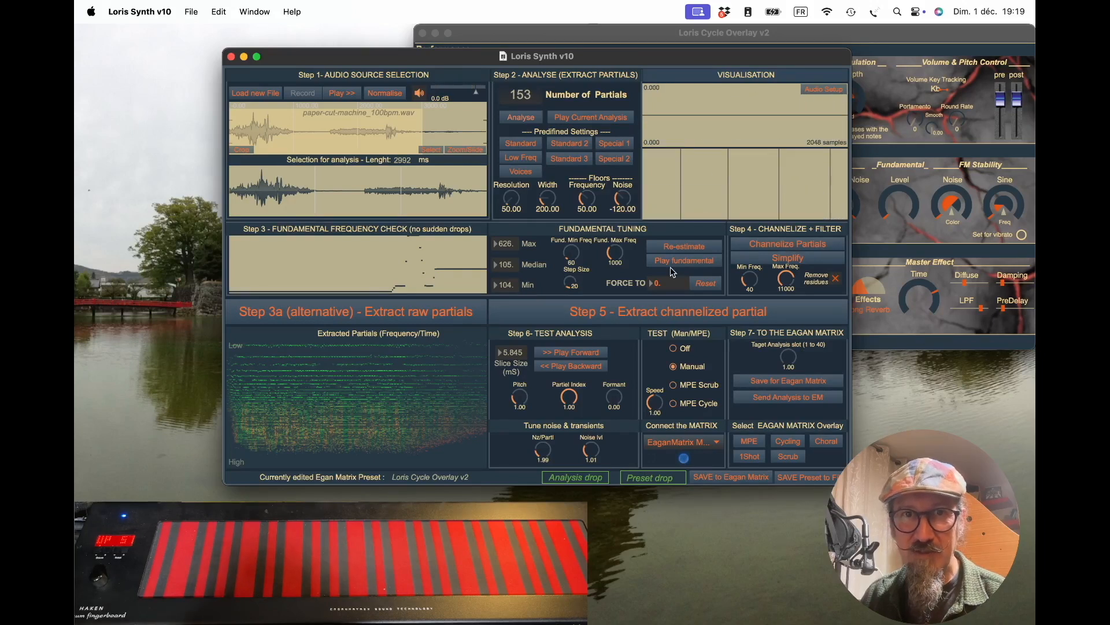
{"action": "left_click", "coordinate": [795, 259]}
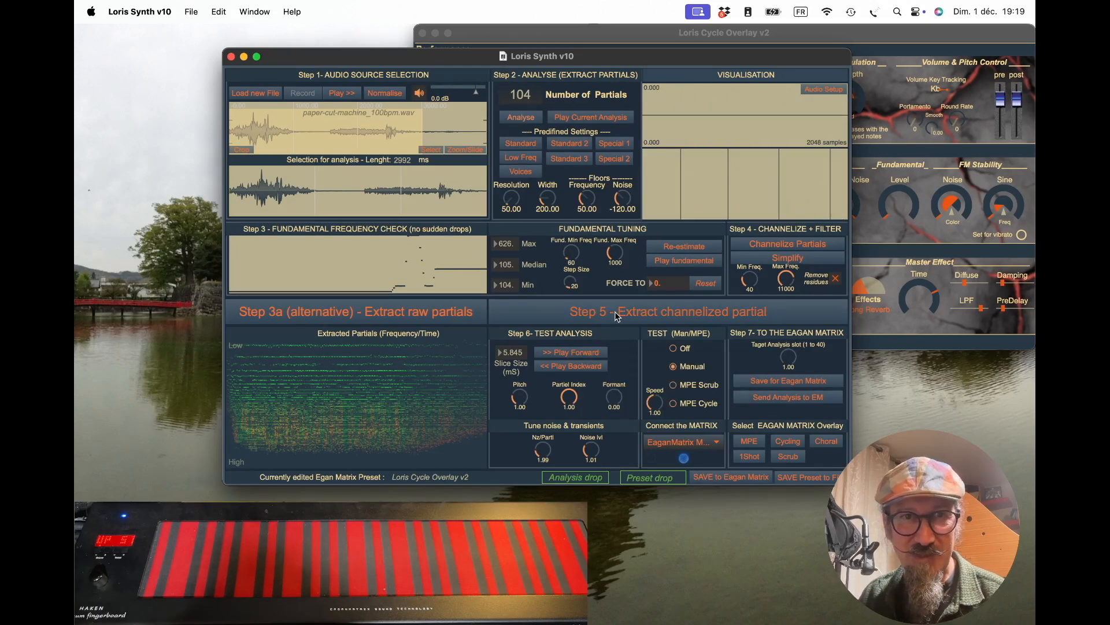
{"action": "left_click", "coordinate": [615, 311]}
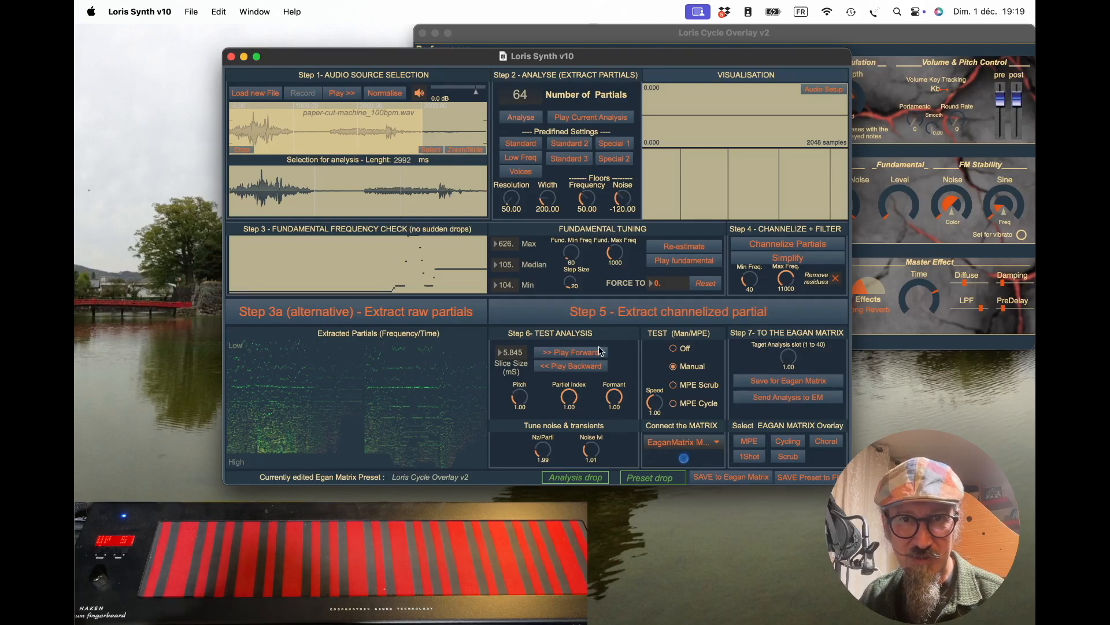
{"action": "left_click", "coordinate": [566, 354]}
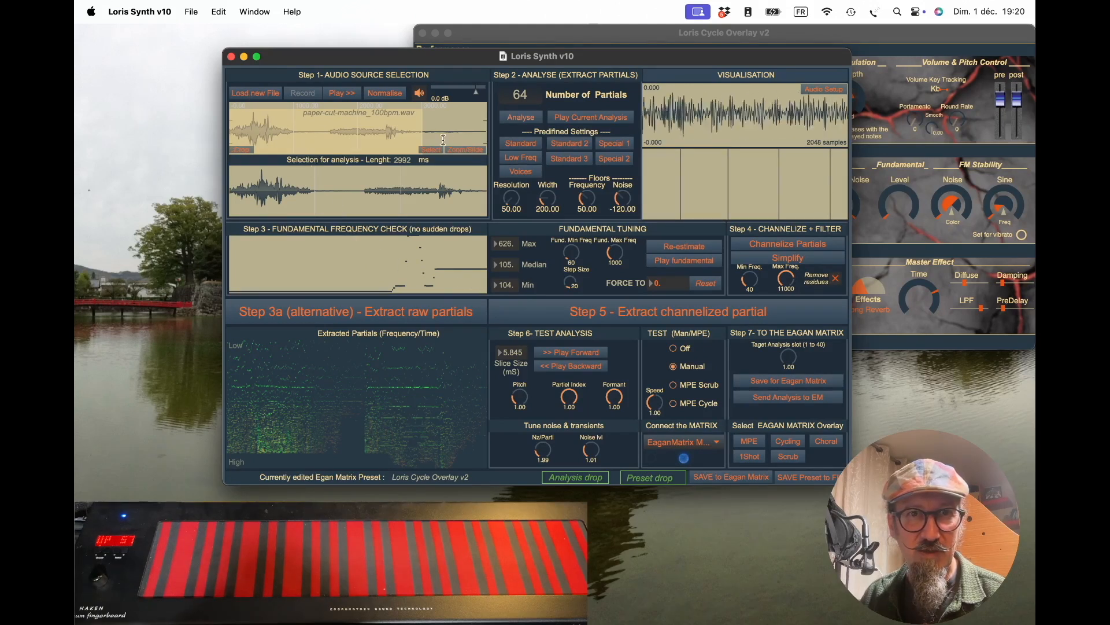
Re-analyse the paper-cut selection, extract its raw partials and play the result forward
{"action": "left_click", "coordinate": [514, 118]}
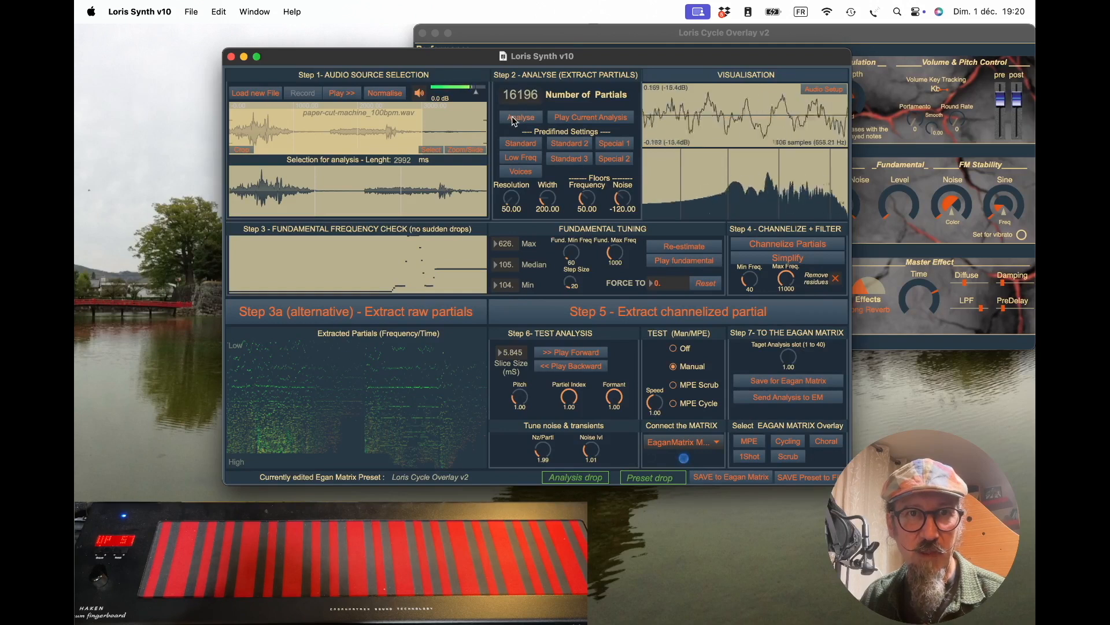
{"action": "left_click", "coordinate": [294, 312]}
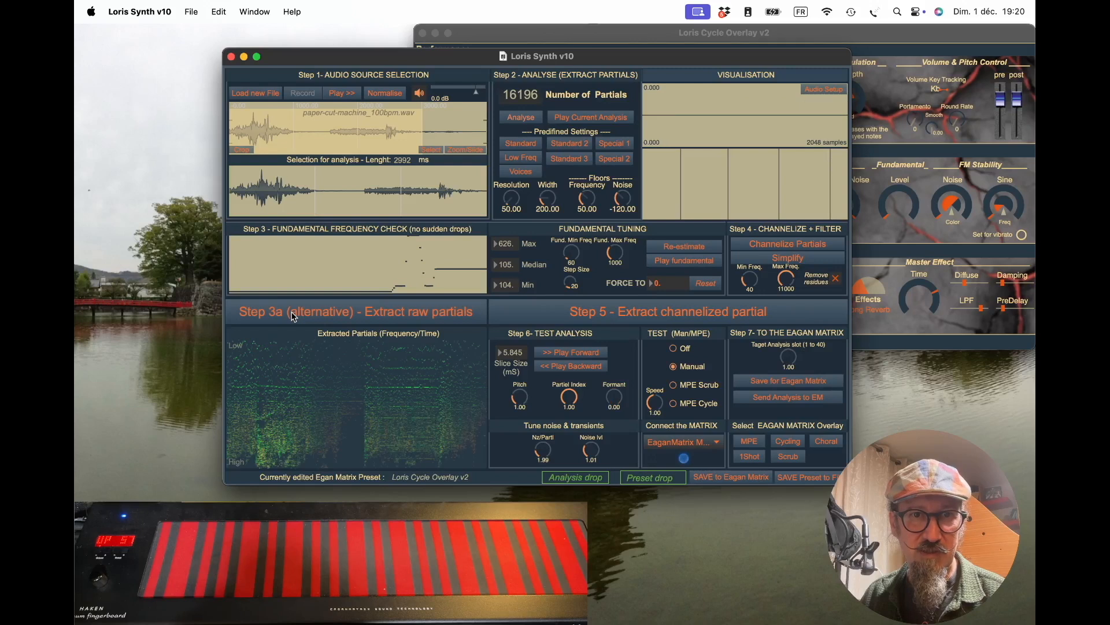
{"action": "left_click", "coordinate": [575, 358]}
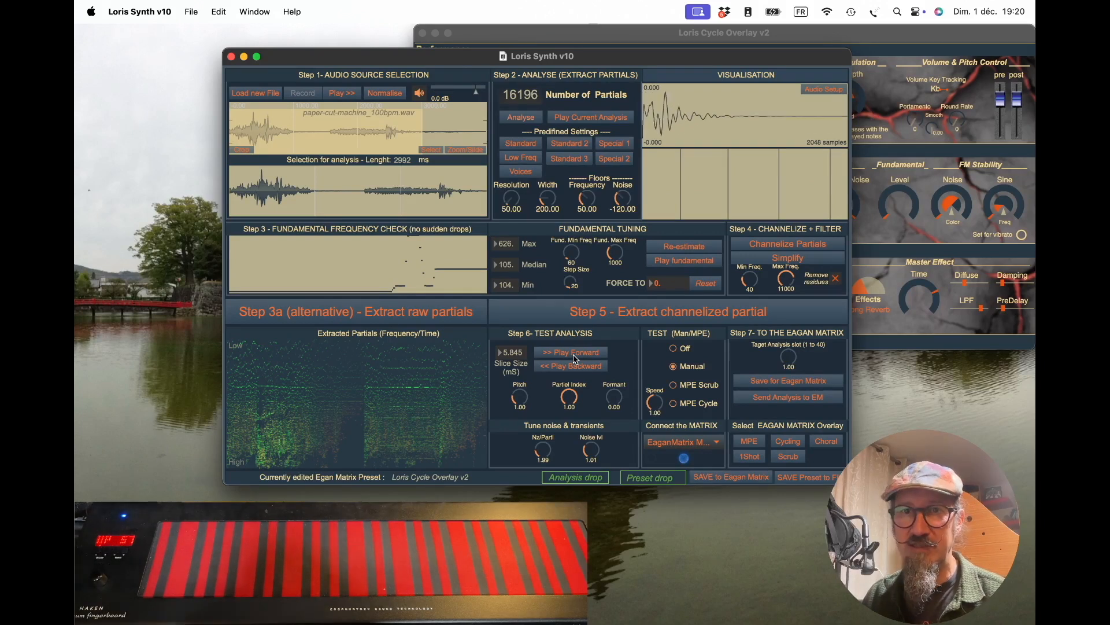
Switch to the Loris Cycle Overlay window and select analysis 2, PaperCut-RawAnalysis2, for playing
{"action": "left_click", "coordinate": [620, 36]}
{"action": "left_click", "coordinate": [460, 196]}
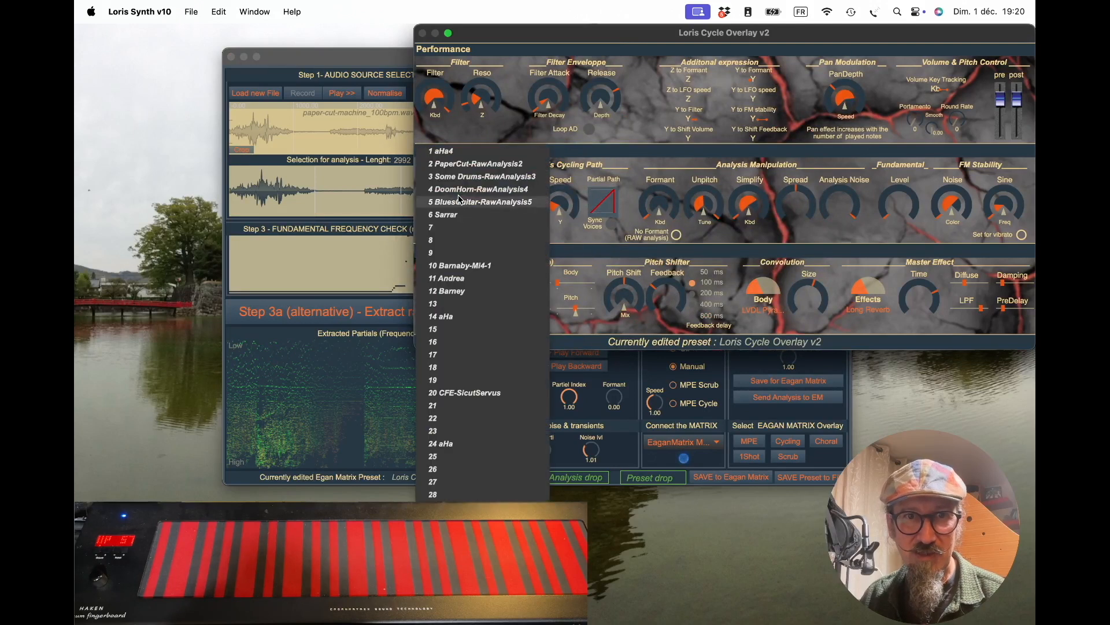
{"action": "left_click", "coordinate": [472, 164]}
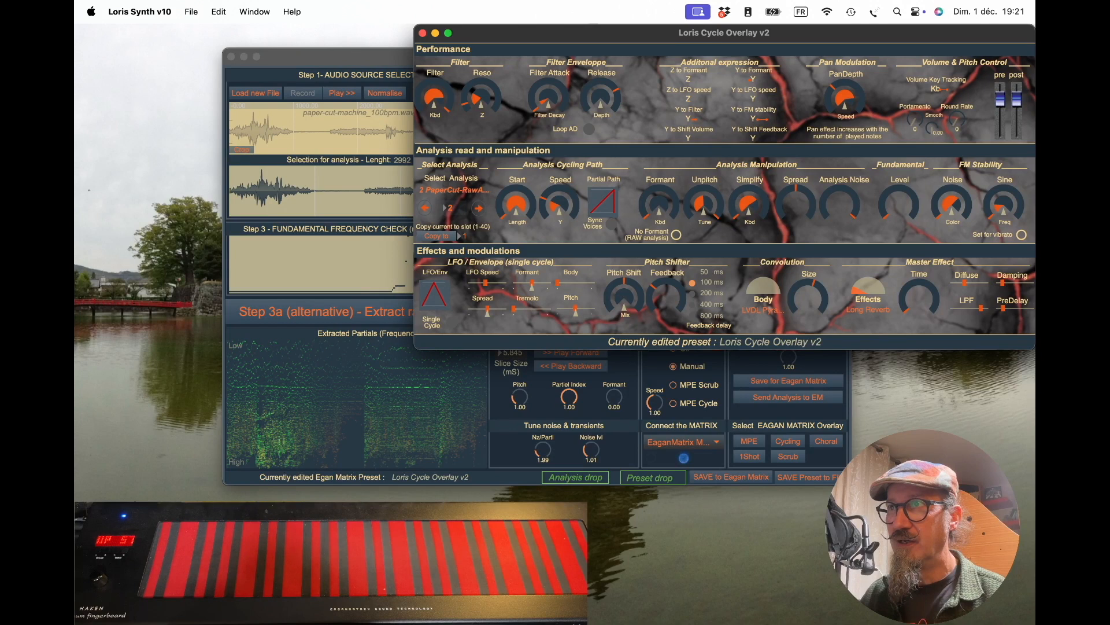
Return to the main Loris Synth window and load SST_DrumLoop90-01.wav as the audio source
{"action": "left_click", "coordinate": [327, 58]}
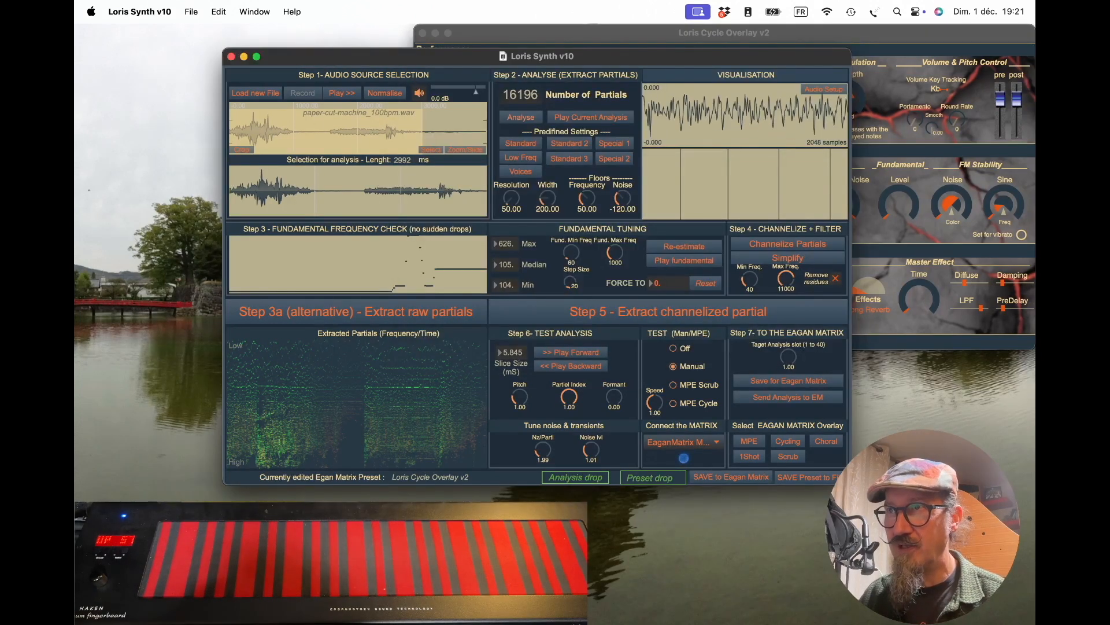
{"action": "left_click_drag", "start_coordinate": [343, 230], "coordinate": [287, 133]}
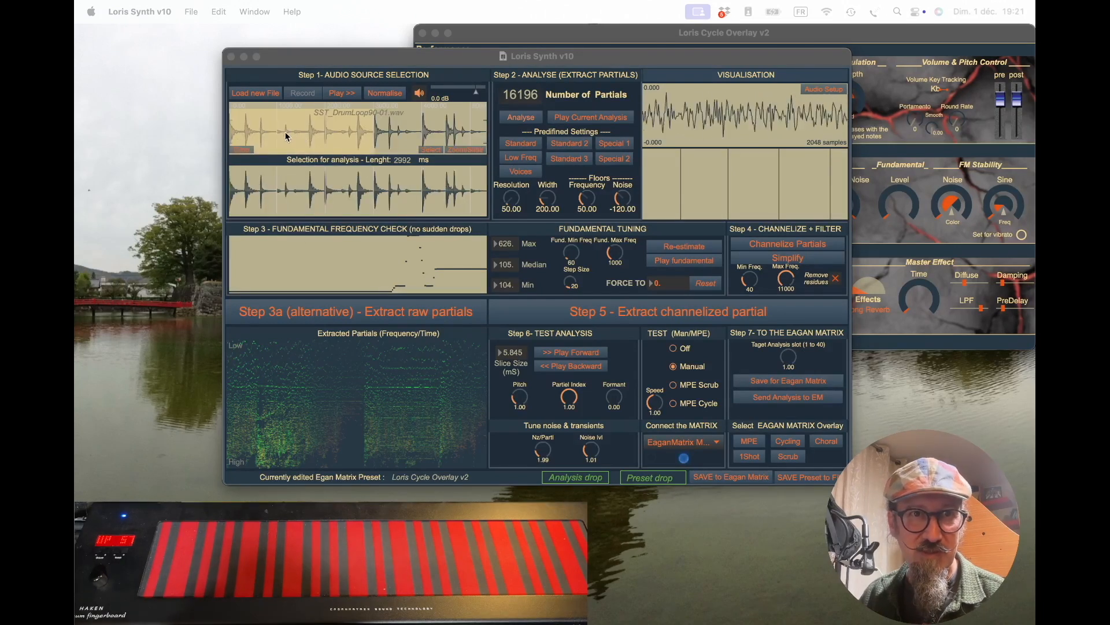
{"action": "left_click", "coordinate": [280, 130]}
Select the first 2265 ms of the drum loop for analysis and play back the selection
{"action": "left_click_drag", "start_coordinate": [276, 129], "coordinate": [187, 115]}
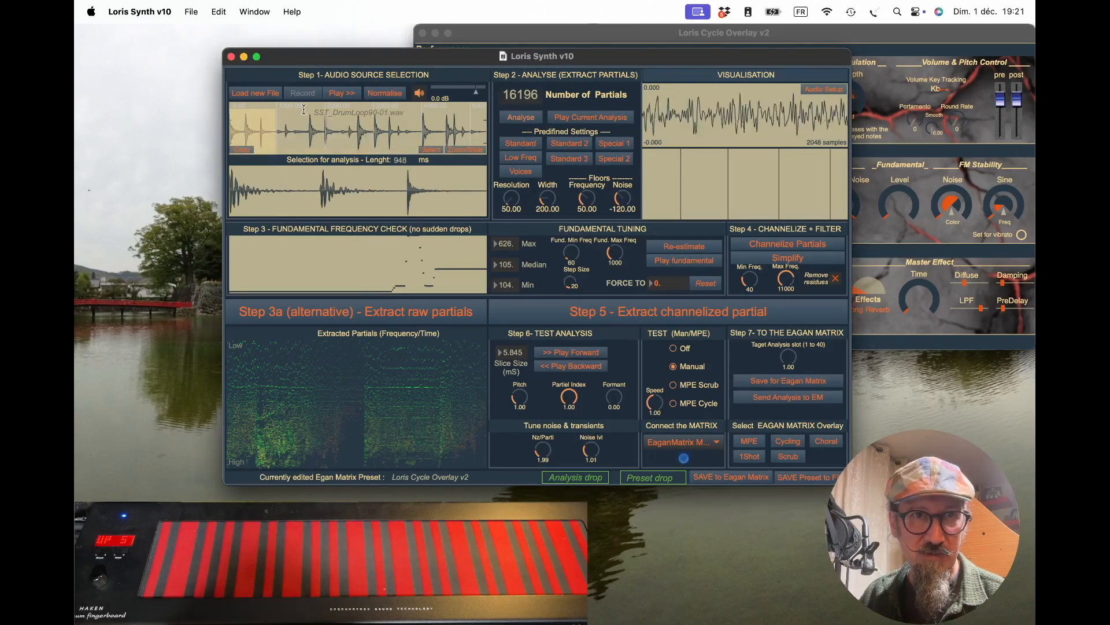
{"action": "left_click", "coordinate": [350, 95]}
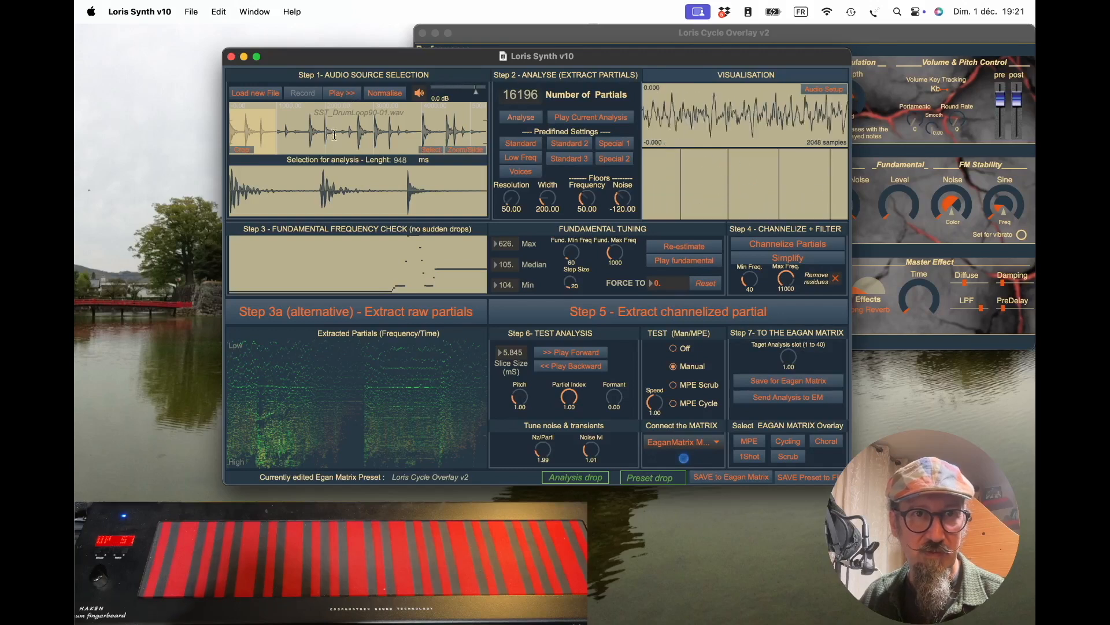
{"action": "left_click_drag", "start_coordinate": [339, 131], "coordinate": [214, 124]}
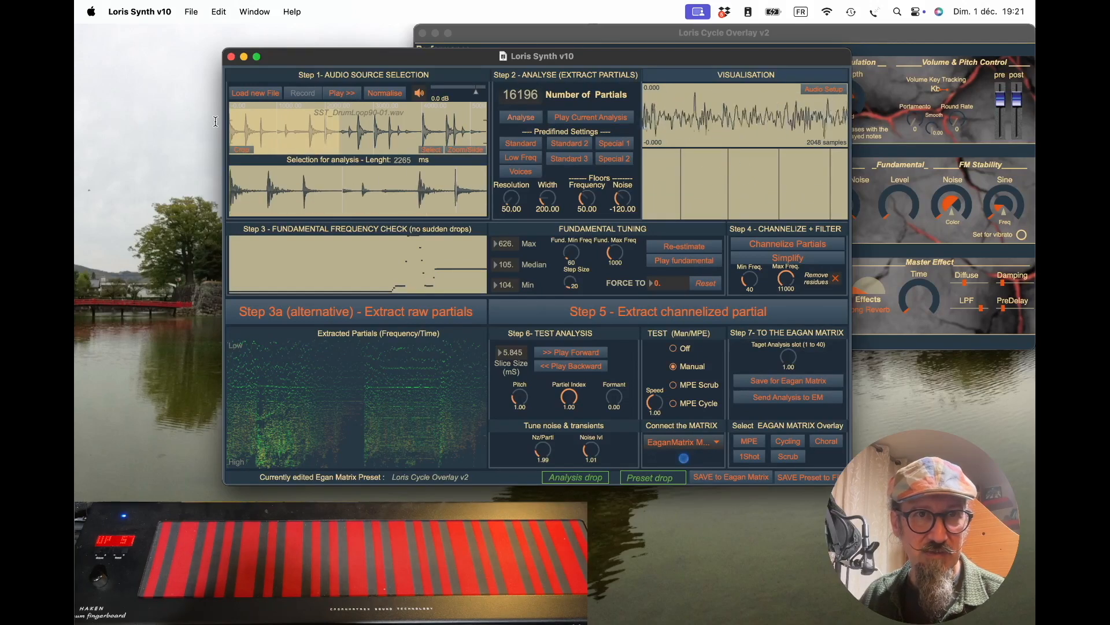
{"action": "left_click", "coordinate": [351, 96]}
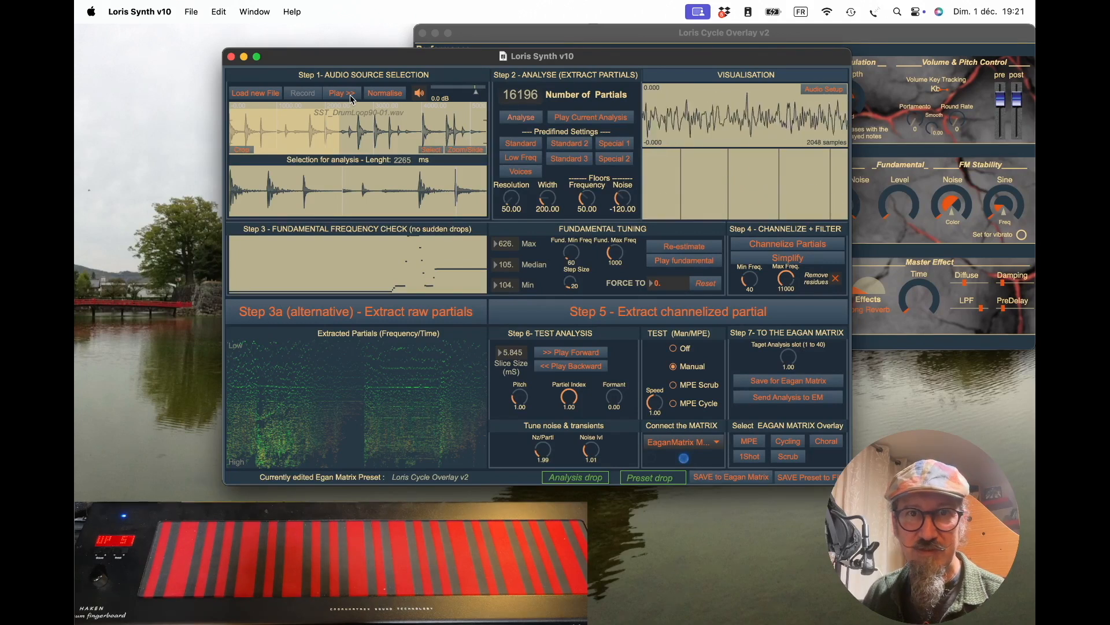
Analyse the drum loop selection with the Low Freq settings, and extract its channelized, simplified partials for forward playback
{"action": "left_click", "coordinate": [525, 157]}
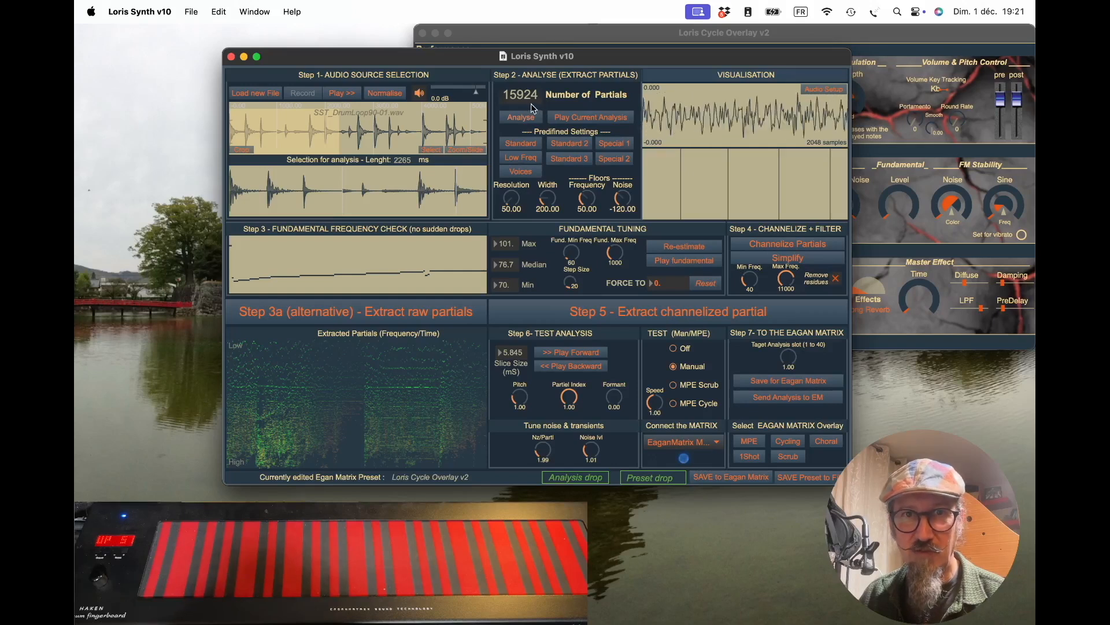
{"action": "left_click", "coordinate": [796, 245]}
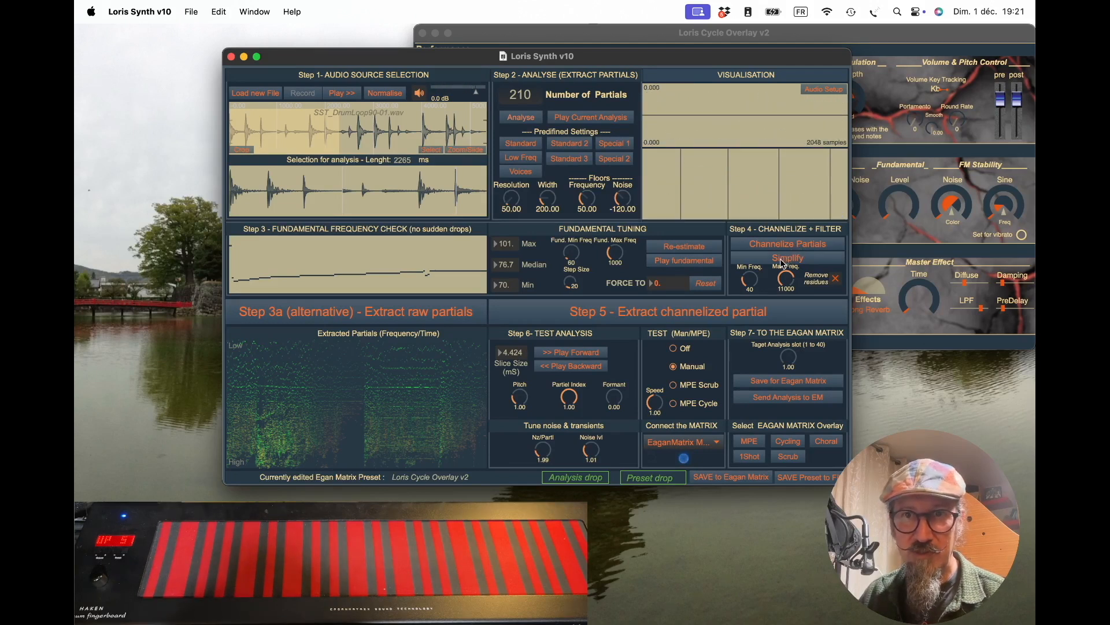
{"action": "left_click", "coordinate": [782, 261]}
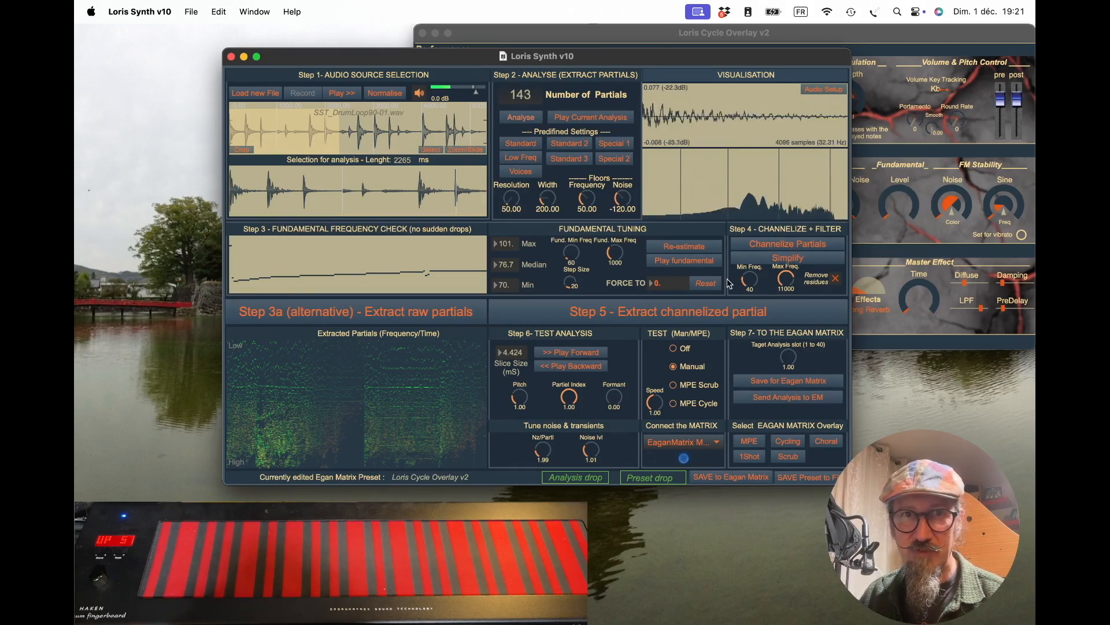
{"action": "left_click", "coordinate": [624, 315]}
{"action": "left_click", "coordinate": [577, 354]}
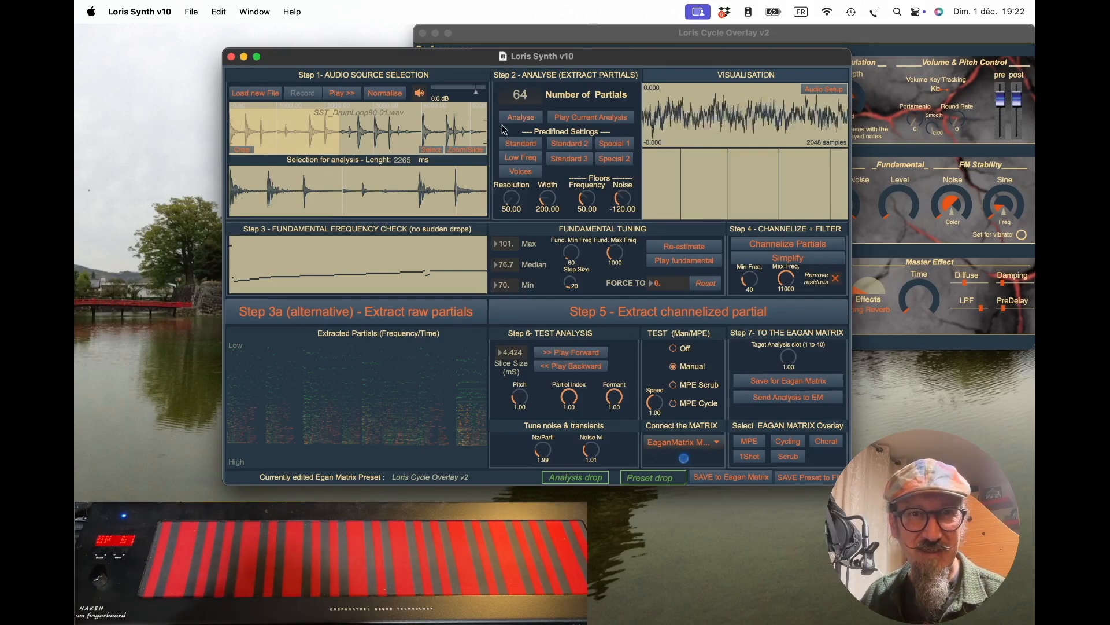
Re-analyse the drum loop with the Low Freq settings, extract its raw partials and compare their forward playback with the original selection
{"action": "left_click", "coordinate": [516, 162]}
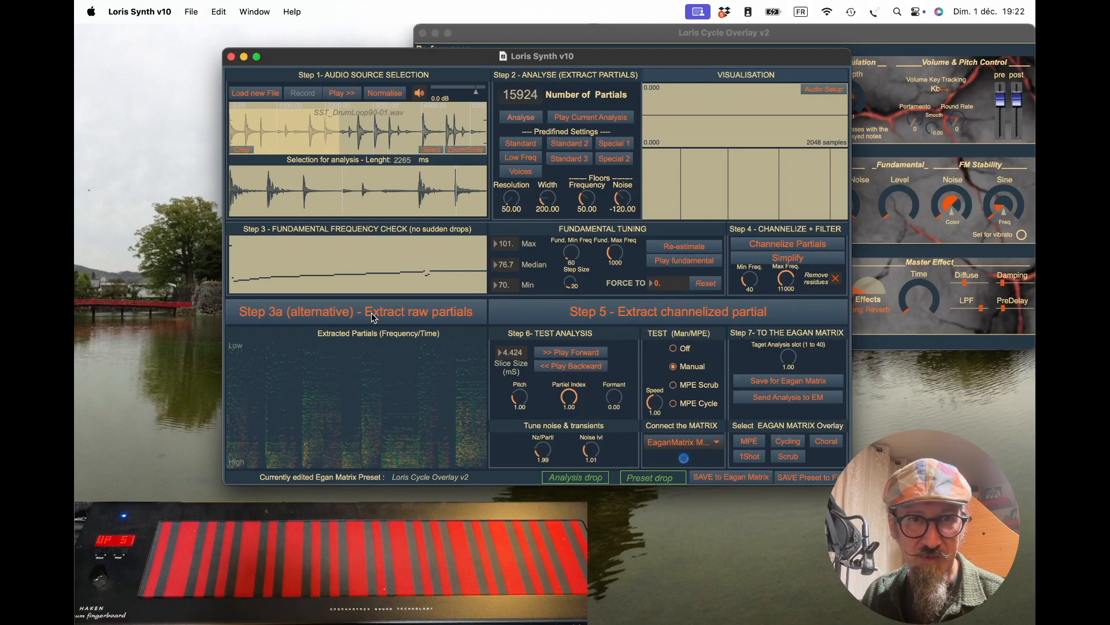
{"action": "left_click", "coordinate": [564, 355]}
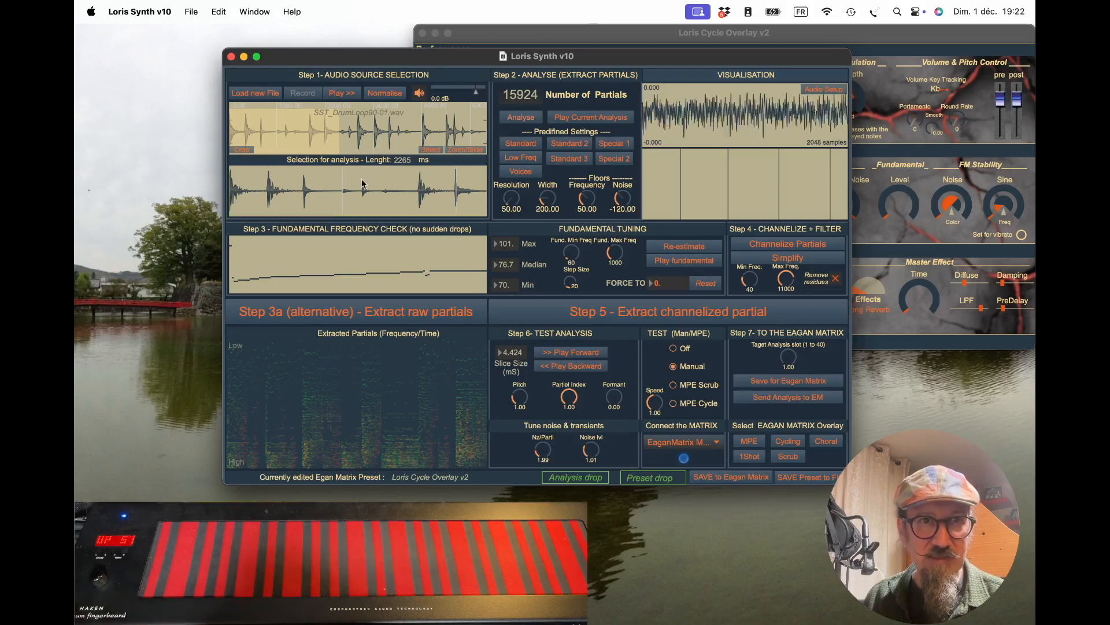
{"action": "left_click", "coordinate": [341, 95]}
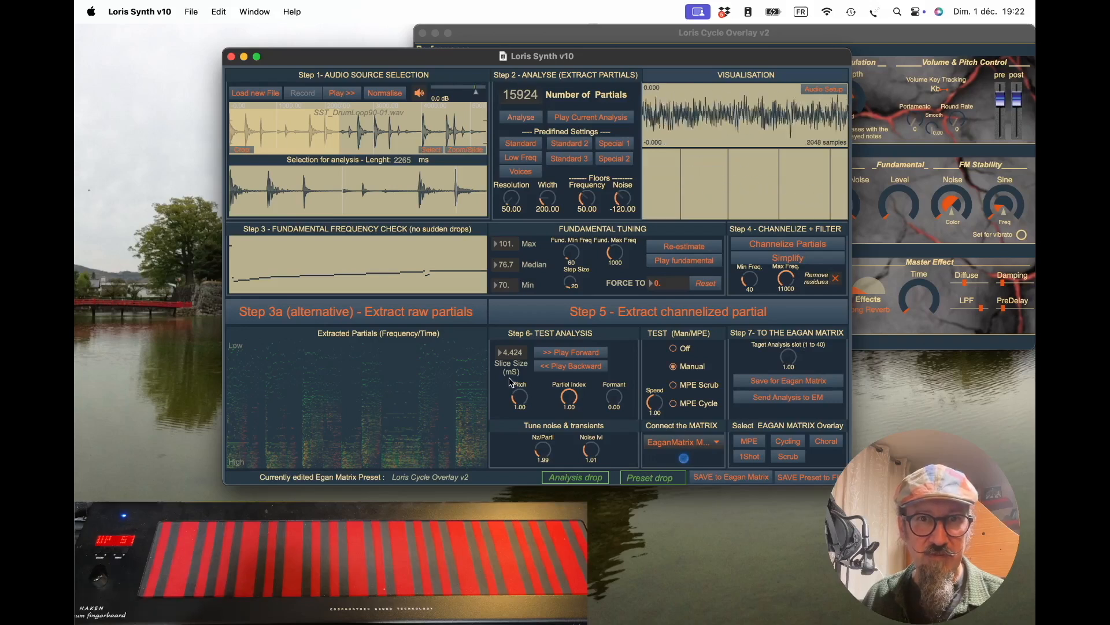
{"action": "left_click", "coordinate": [556, 353]}
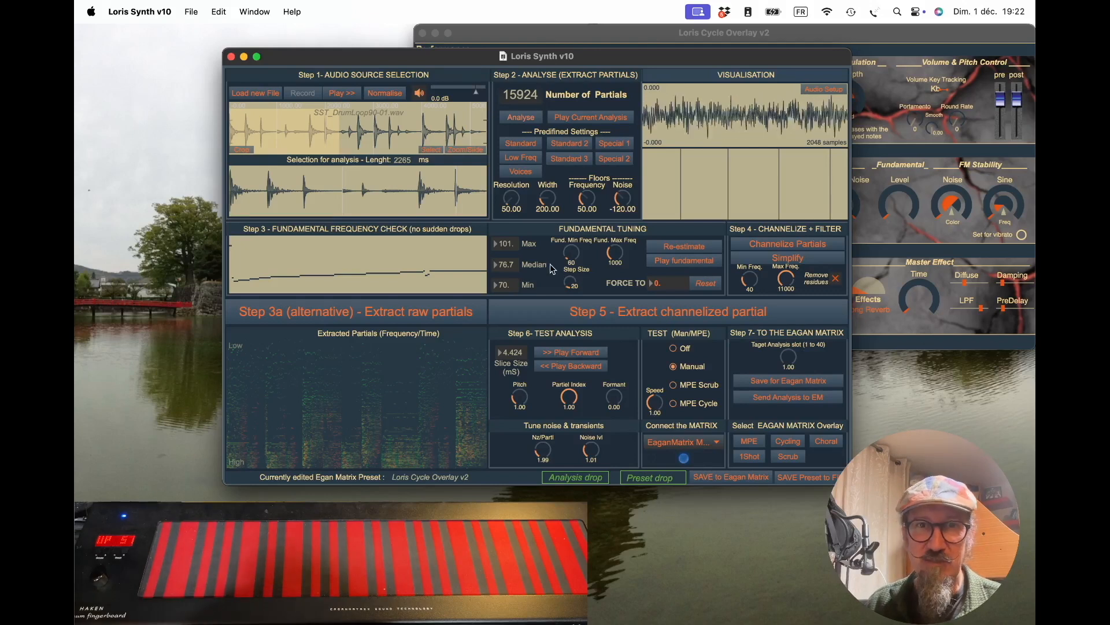
Switch to the Loris Cycle Overlay window and select analysis 3, Some Drums-RawAnalysis3, for playing
{"action": "left_click", "coordinate": [589, 41]}
{"action": "left_click", "coordinate": [462, 187]}
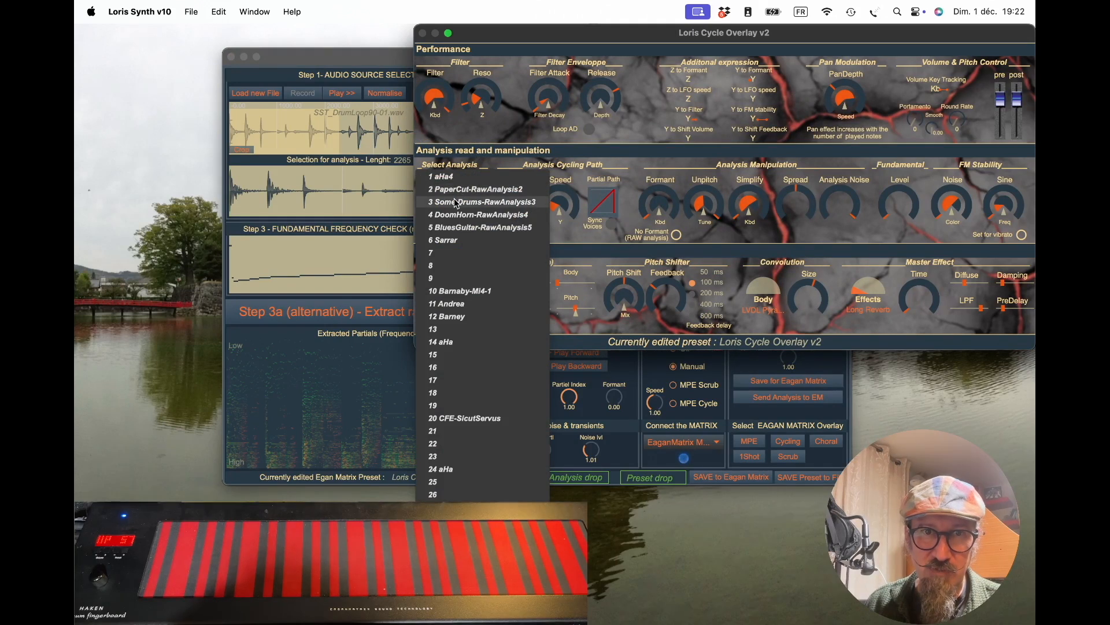
{"action": "left_click", "coordinate": [457, 203]}
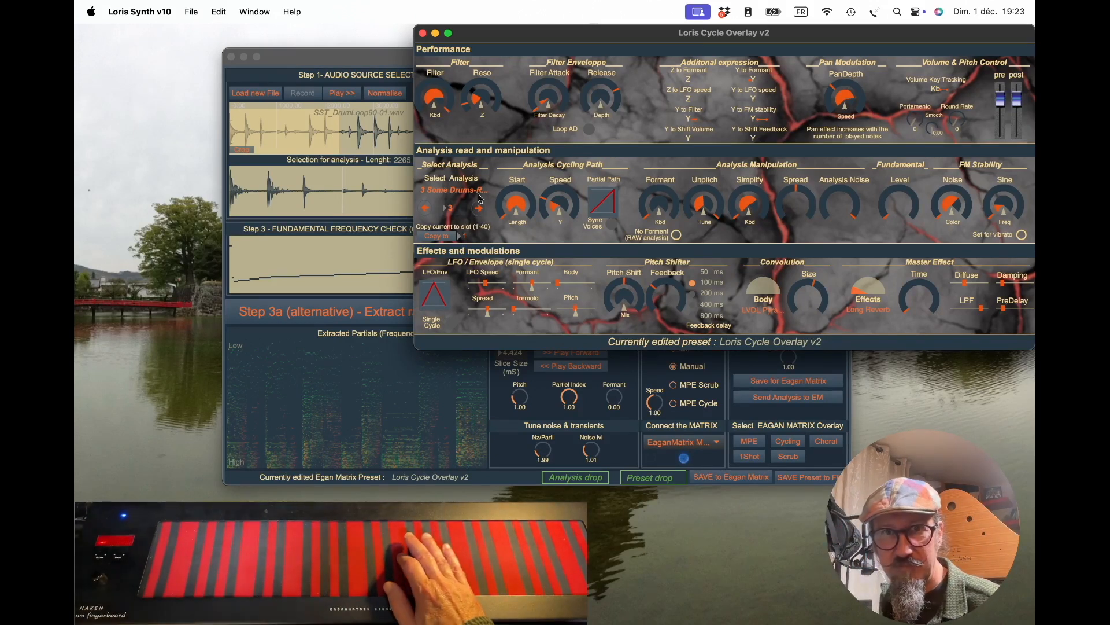
{"action": "mouse_move", "coordinate": [545, 200]}
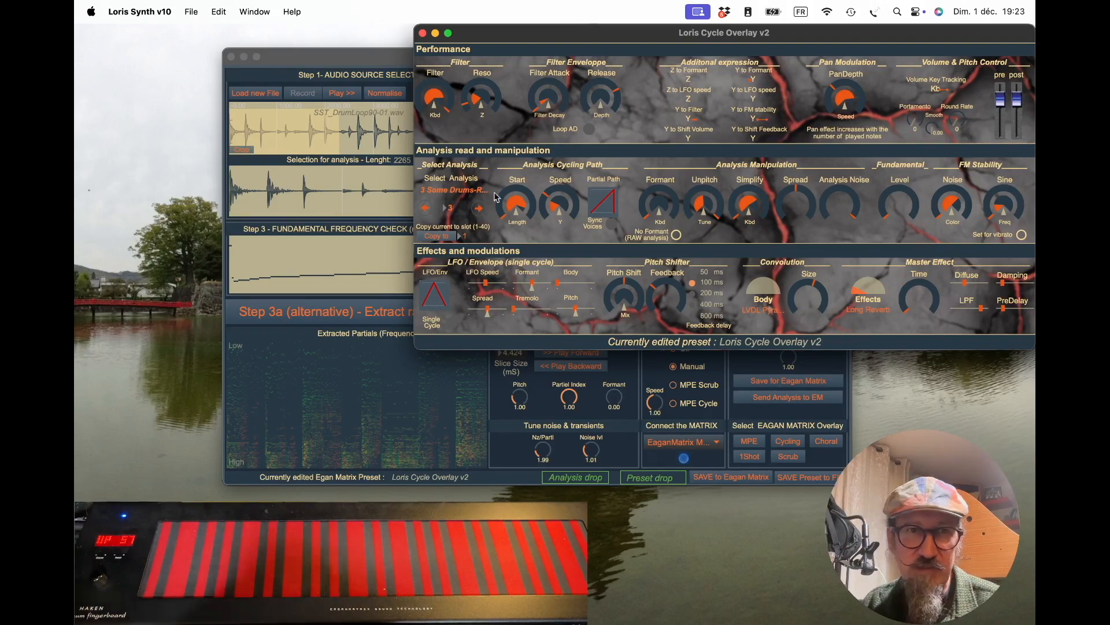
Play back the original drum loop selection from the main window for comparison, and return to the Cycle overlay
{"action": "left_click", "coordinate": [311, 62]}
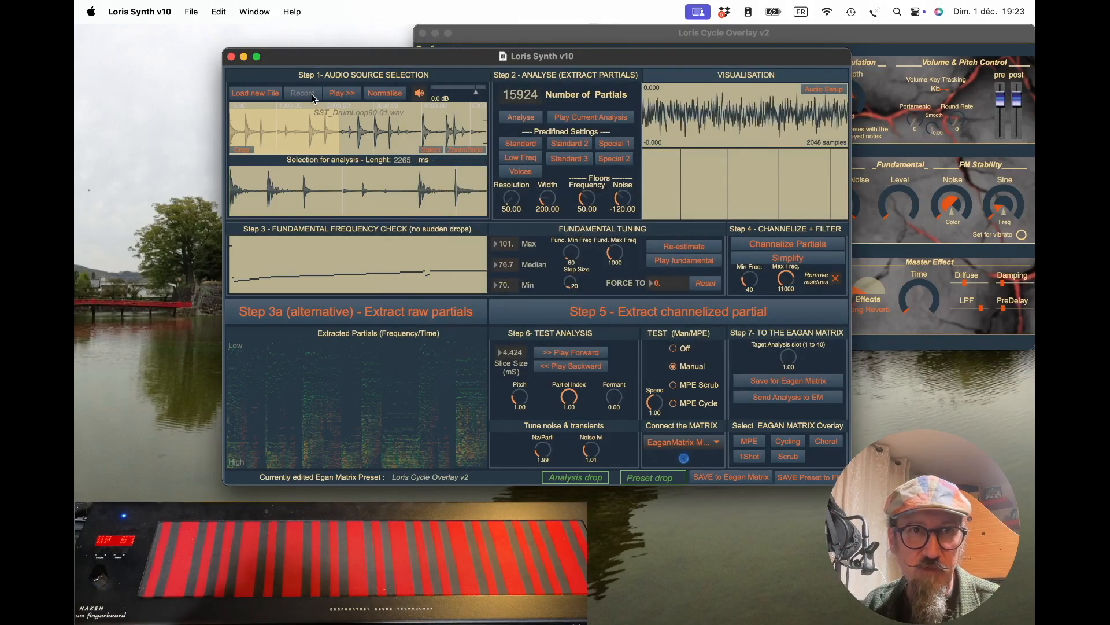
{"action": "left_click", "coordinate": [335, 96]}
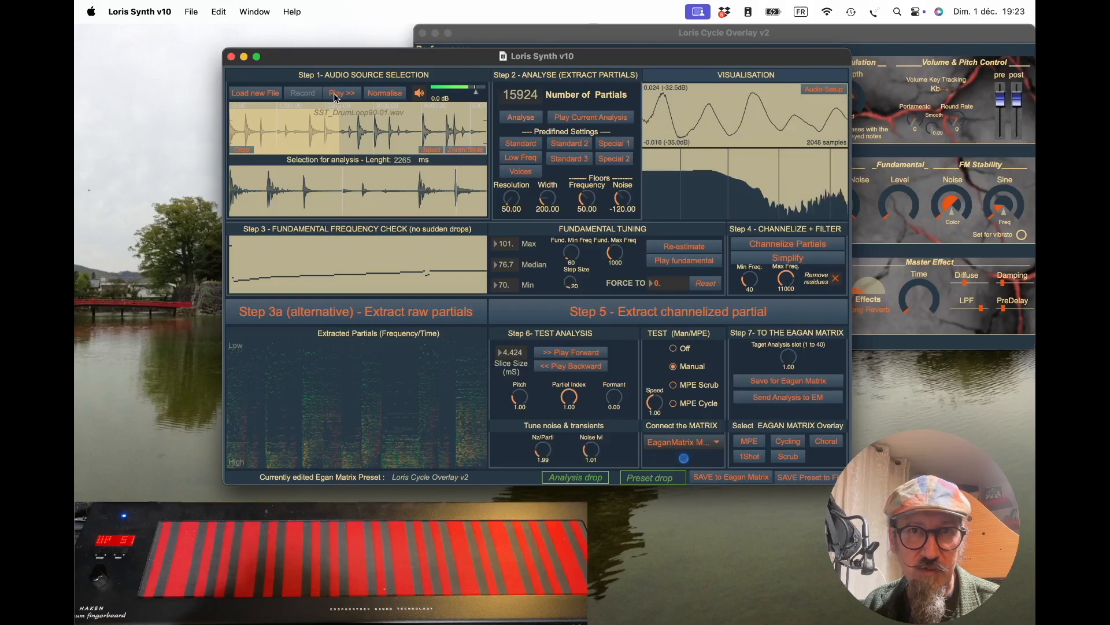
{"action": "left_click", "coordinate": [516, 37]}
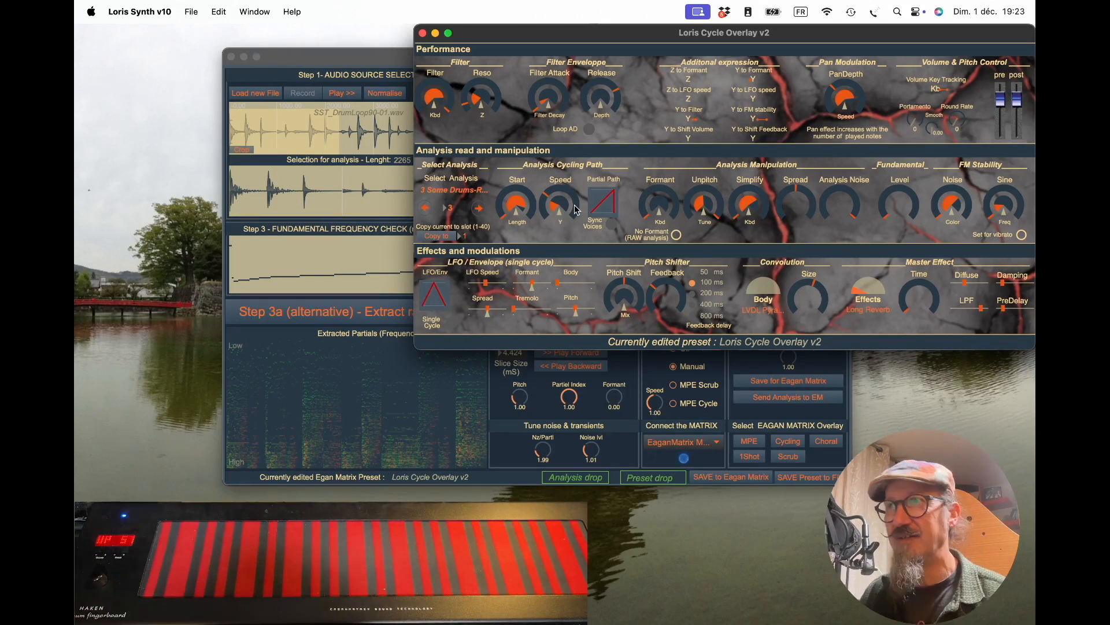
Load eb-blues-riff_120bpm_C_minor.wav in the main Loris Synth window, select its first 4029 ms, and normalise and play back the selection
{"action": "left_click", "coordinate": [359, 71]}
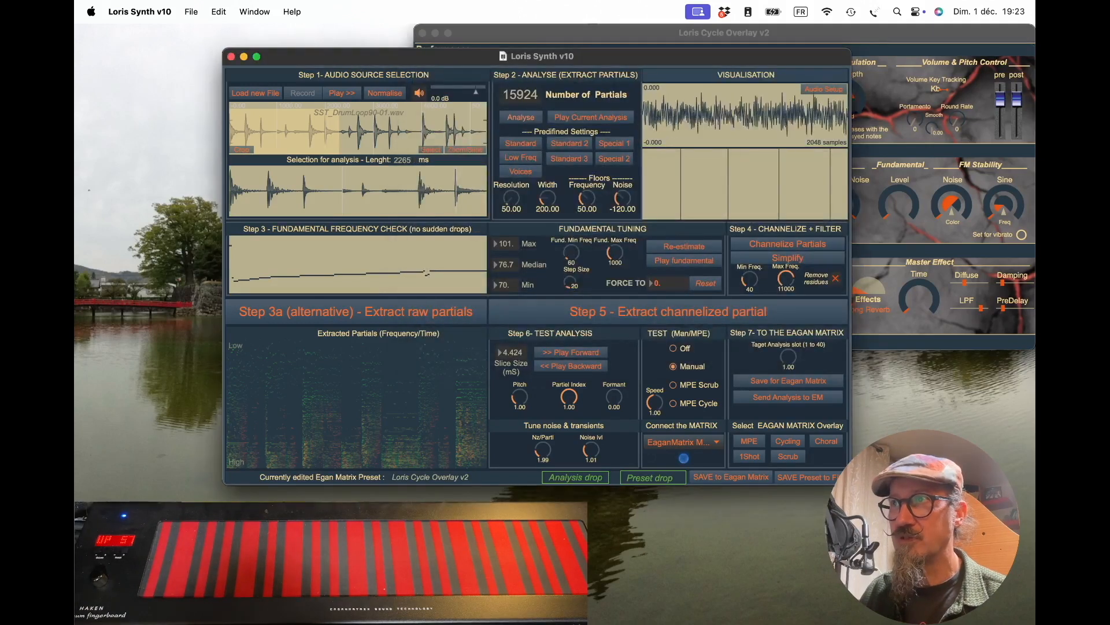
{"action": "left_click_drag", "start_coordinate": [676, 250], "coordinate": [143, 122]}
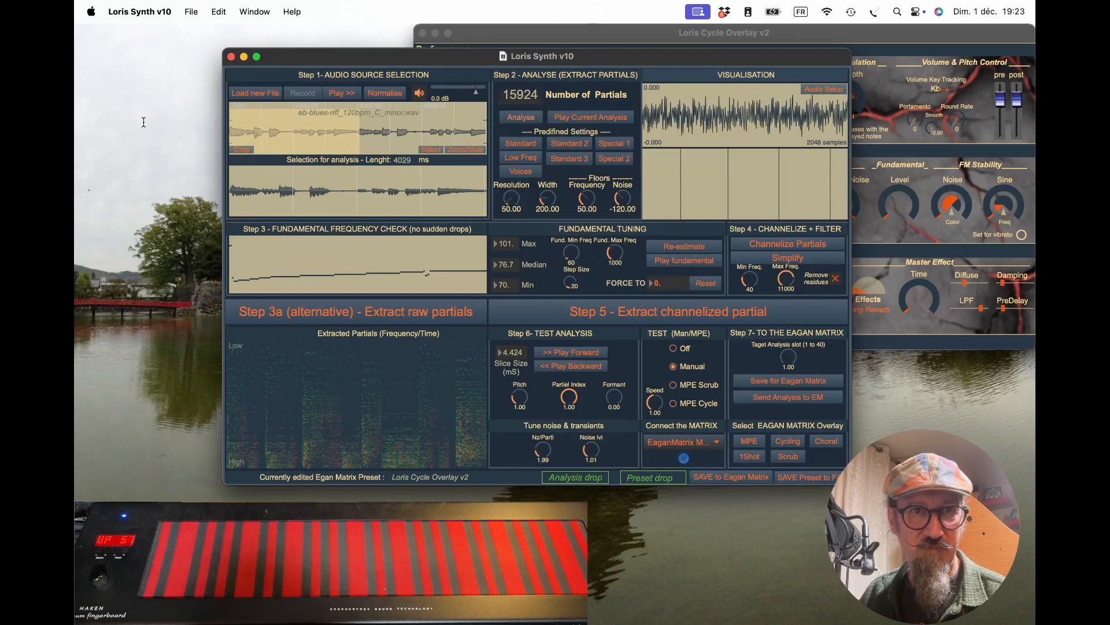
{"action": "left_click", "coordinate": [379, 95]}
{"action": "left_click", "coordinate": [344, 93]}
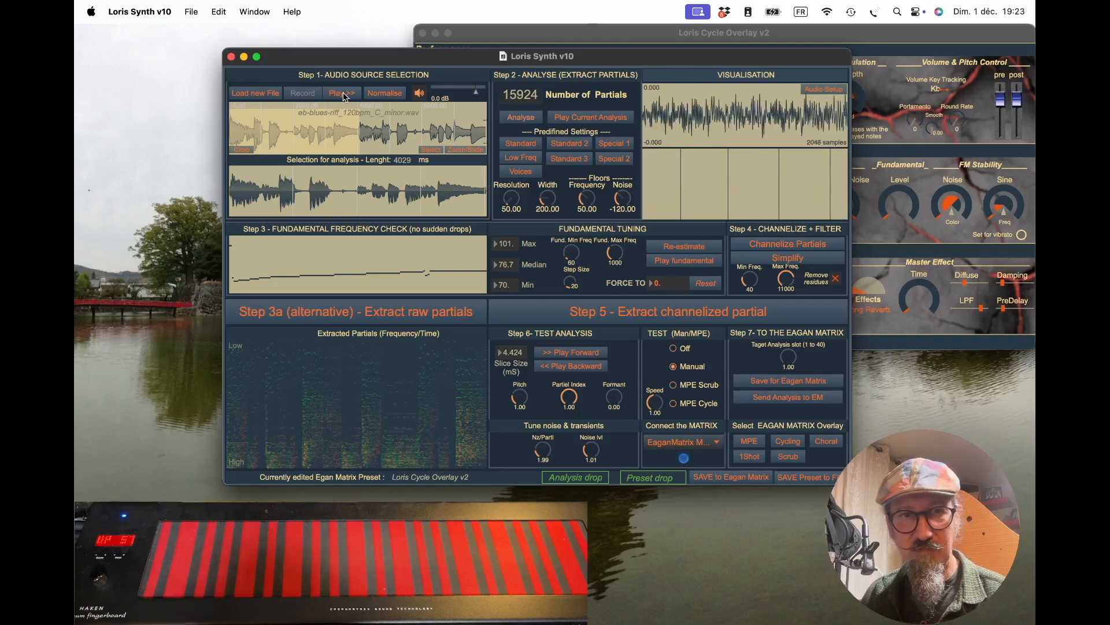
Analyse the blues riff selection with the Low Freq settings, and extract its channelized, simplified partials for forward playback
{"action": "left_click", "coordinate": [519, 157]}
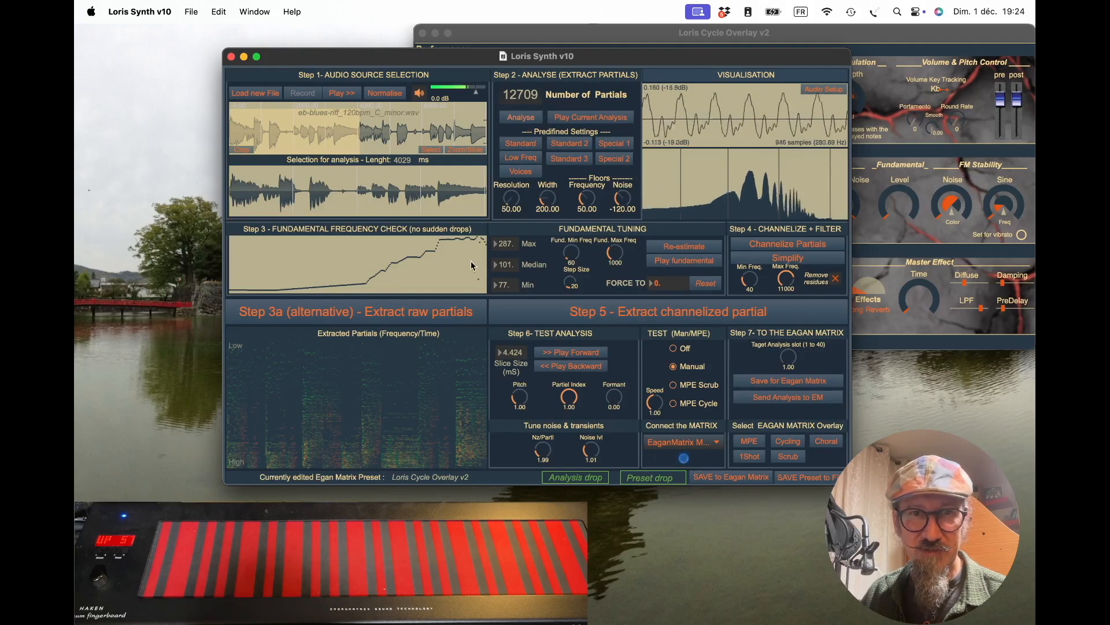
{"action": "left_click", "coordinate": [771, 249]}
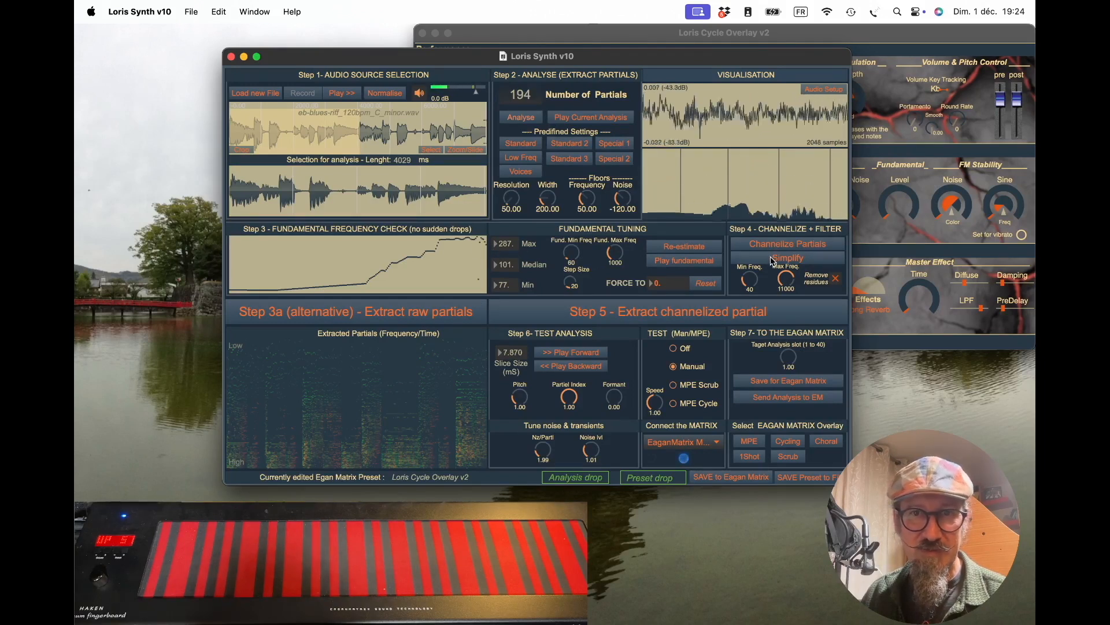
{"action": "left_click", "coordinate": [772, 260]}
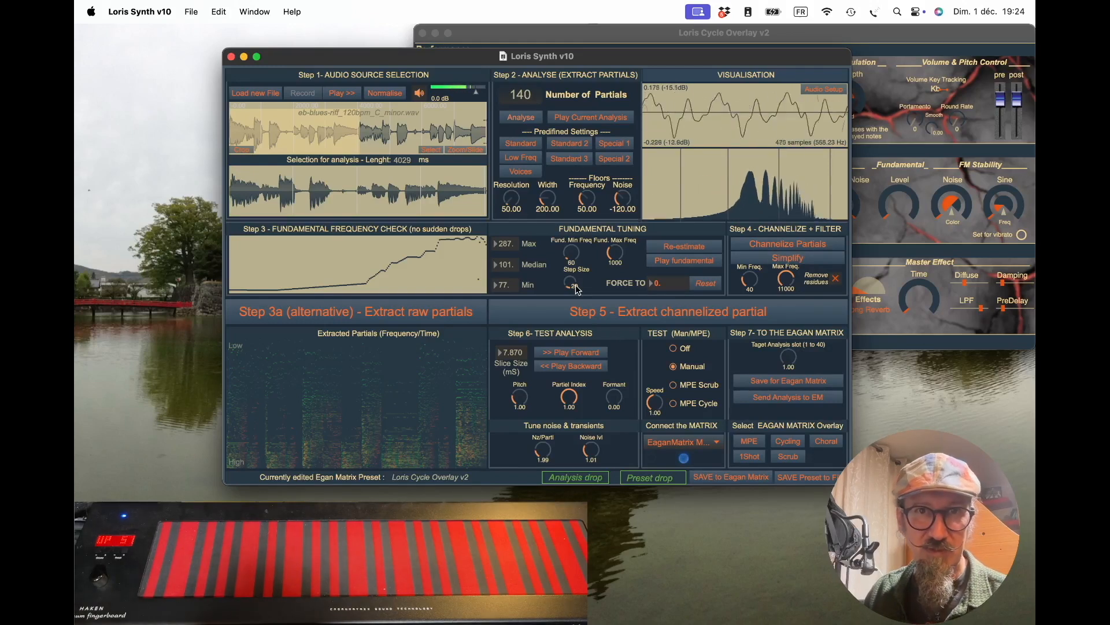
{"action": "left_click", "coordinate": [617, 321]}
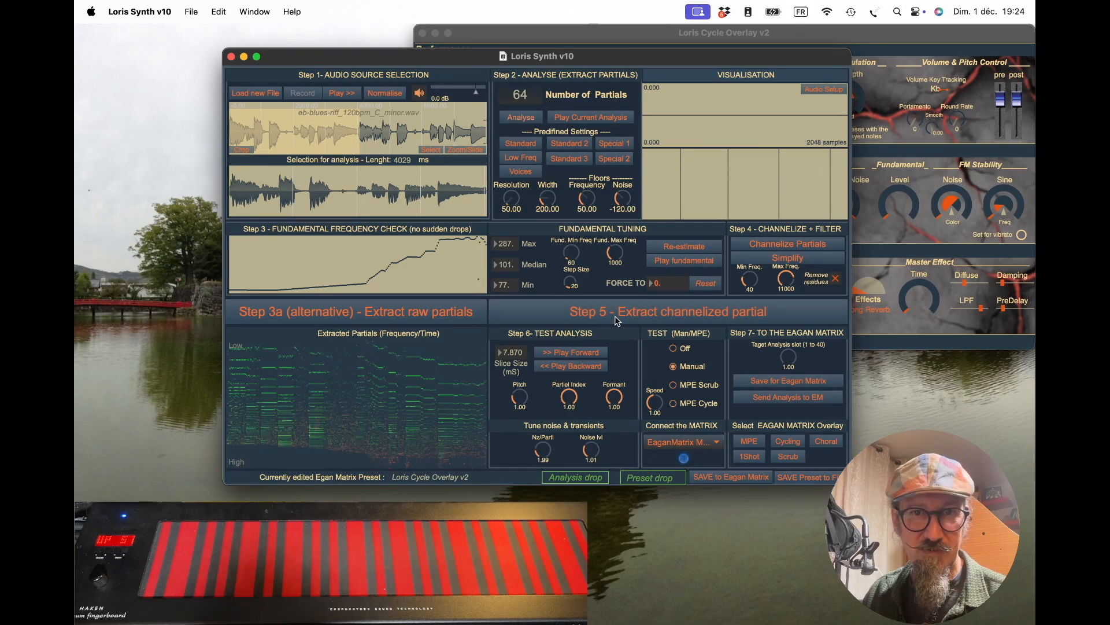
{"action": "left_click", "coordinate": [570, 353]}
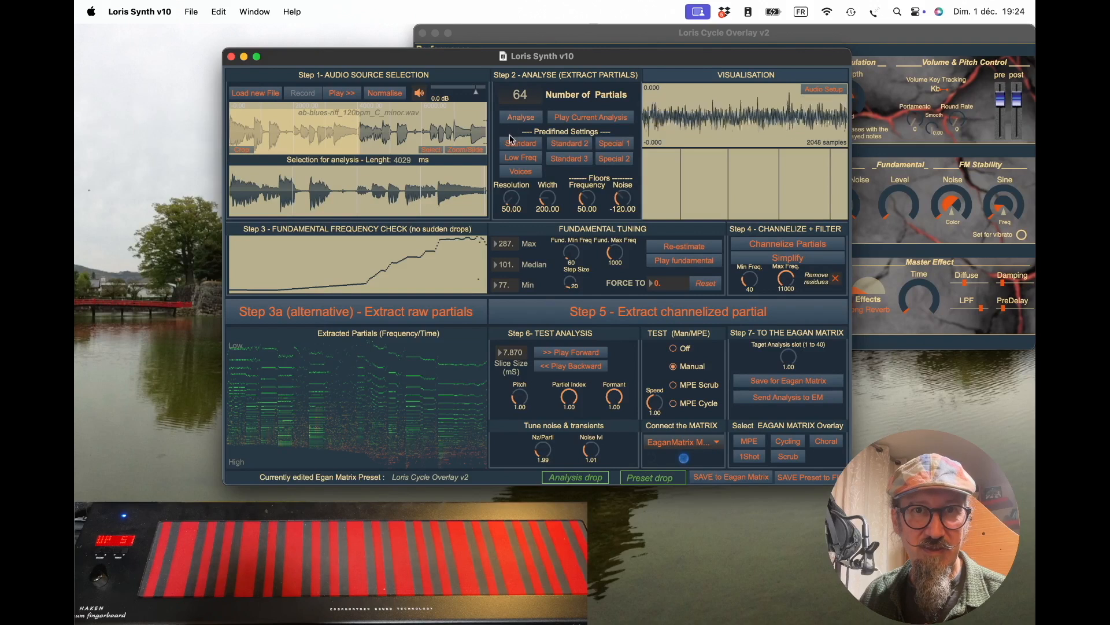
Re-analyse the blues riff selection and extract its raw partials
{"action": "left_click", "coordinate": [519, 117]}
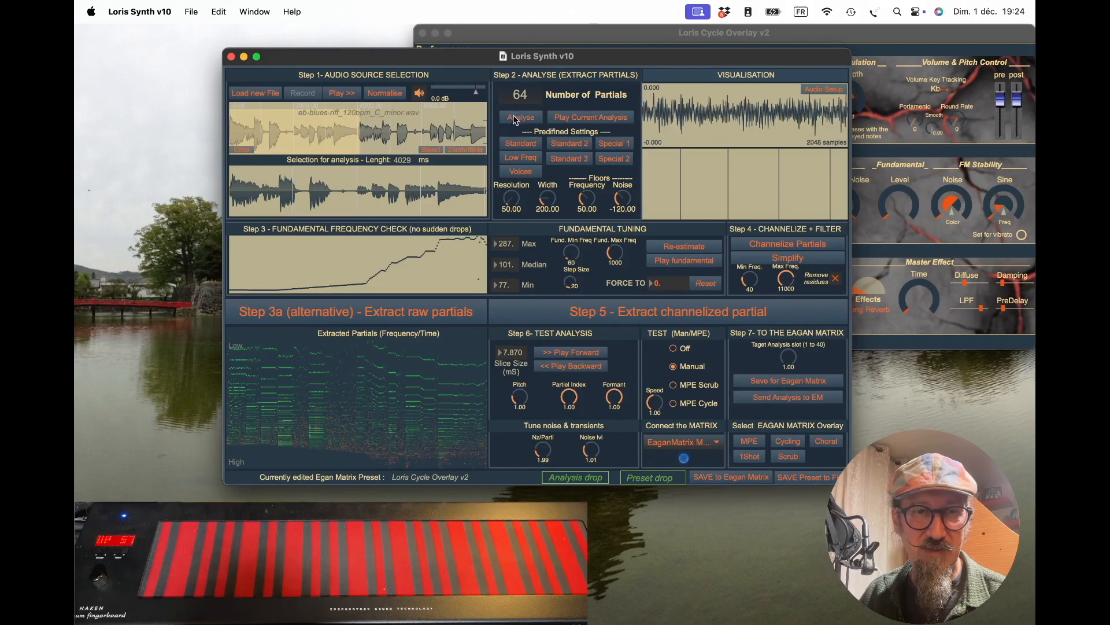
{"action": "left_click", "coordinate": [324, 317]}
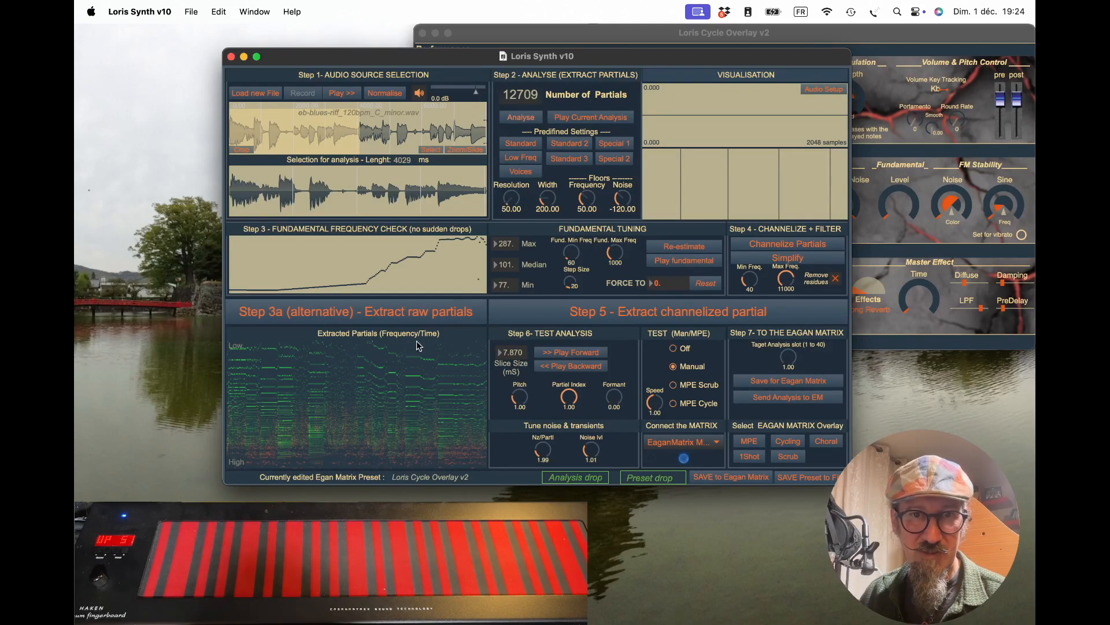
Play the blues riff's raw partials forward, and select analysis 5 BluesGuitar-RawAnalysis5 in the Cycle overlay
{"action": "left_click", "coordinate": [558, 354]}
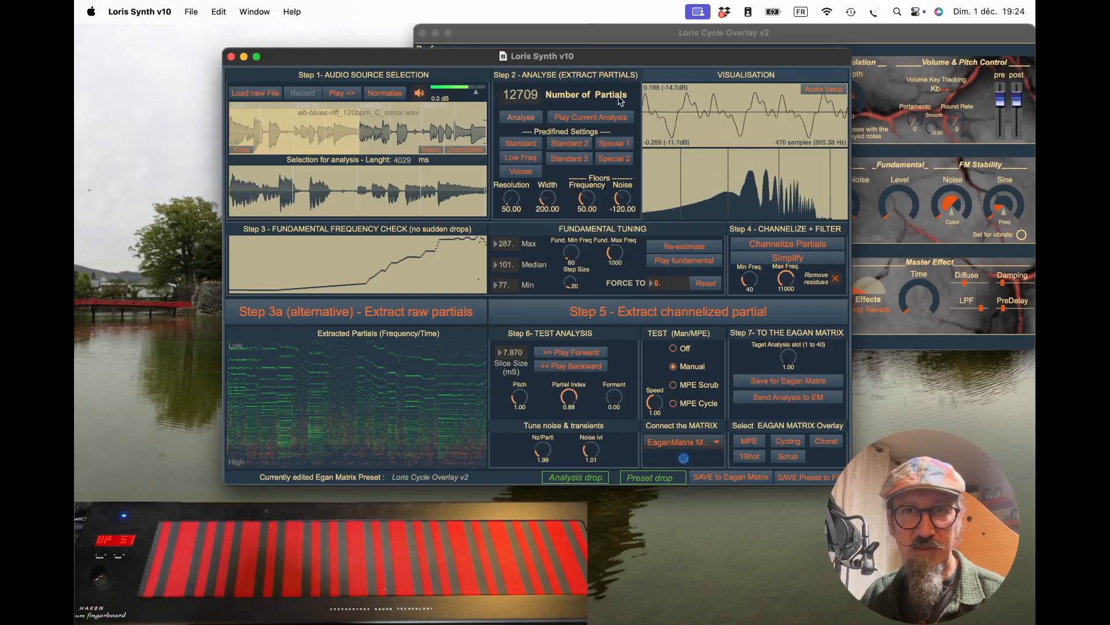
{"action": "left_click", "coordinate": [606, 29]}
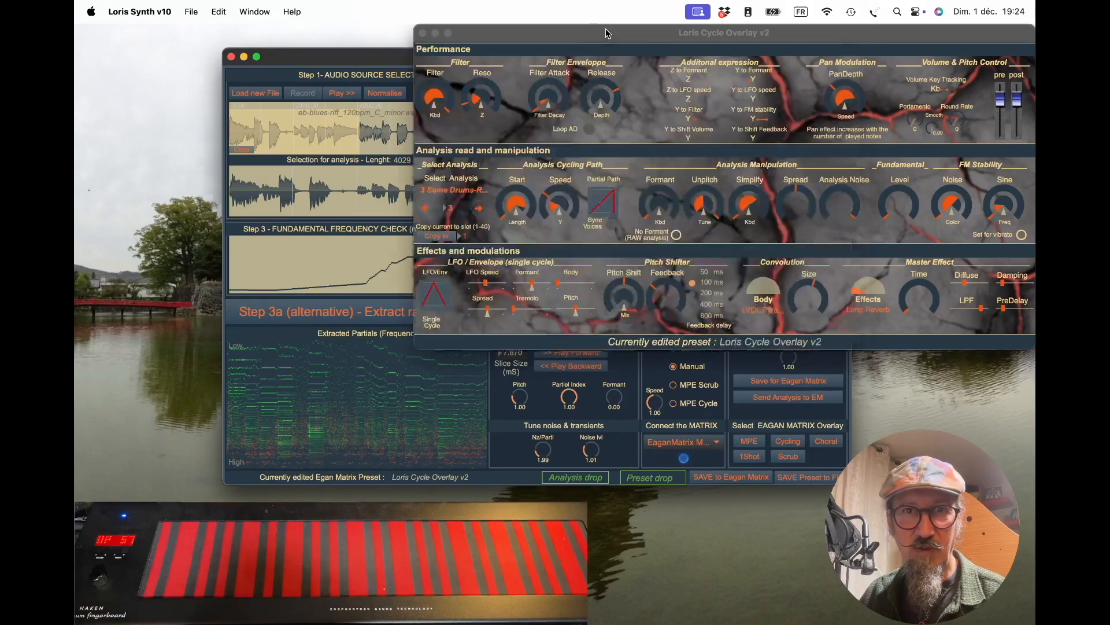
{"action": "left_click", "coordinate": [456, 191]}
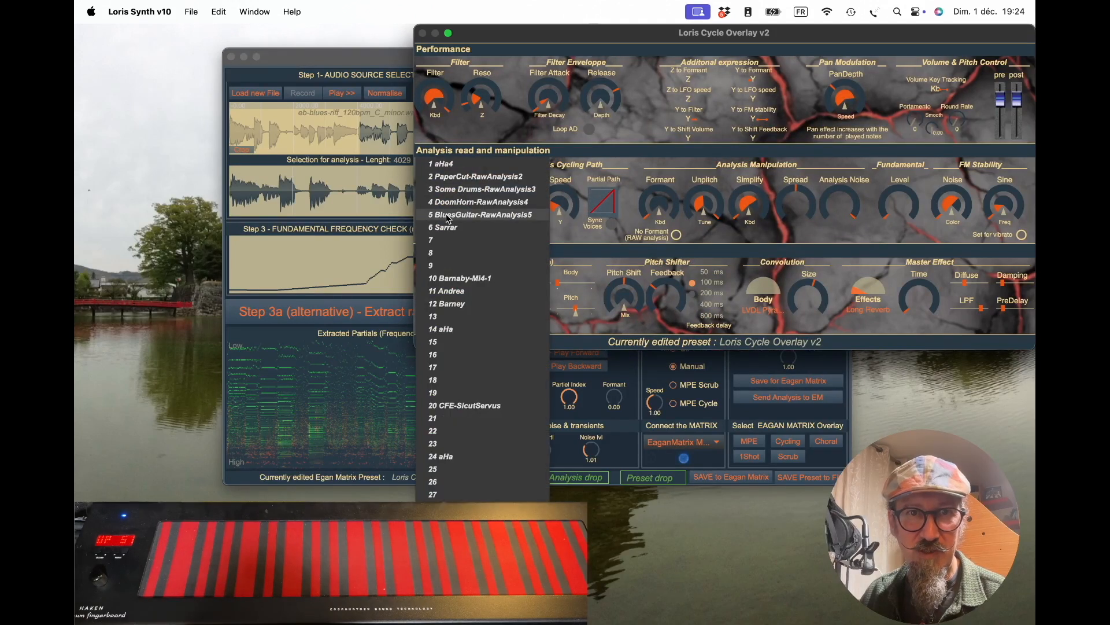
{"action": "left_click", "coordinate": [448, 215]}
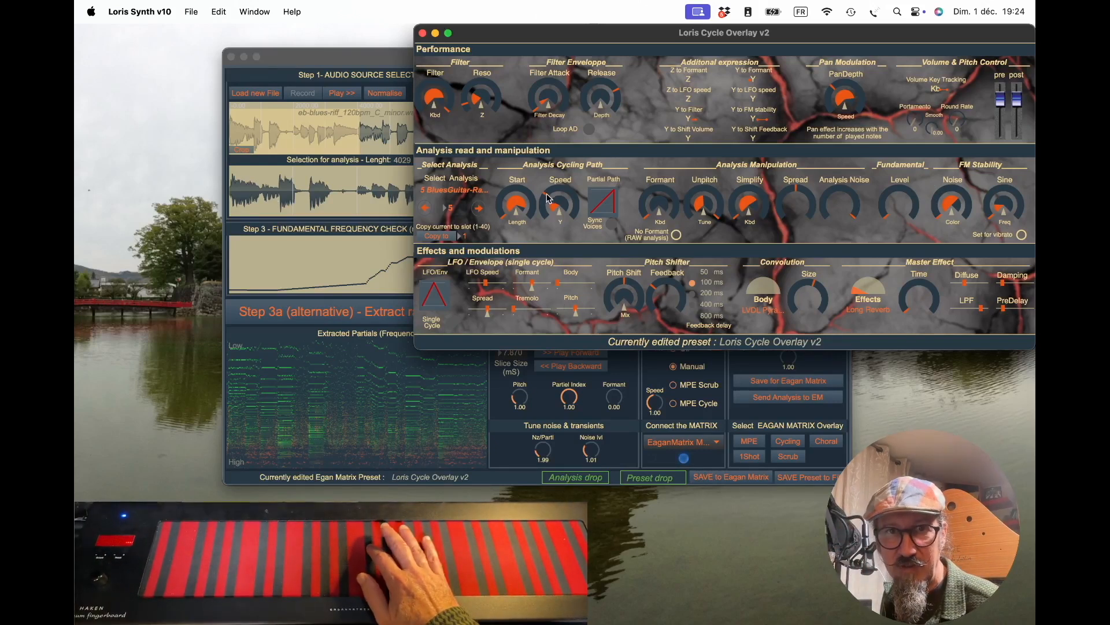
Adjust the cycling speed of the blues guitar analysis, and briefly revisit the main Loris Synth window before returning to the Cycle overlay
{"action": "left_click_drag", "start_coordinate": [560, 205], "coordinate": [559, 210]}
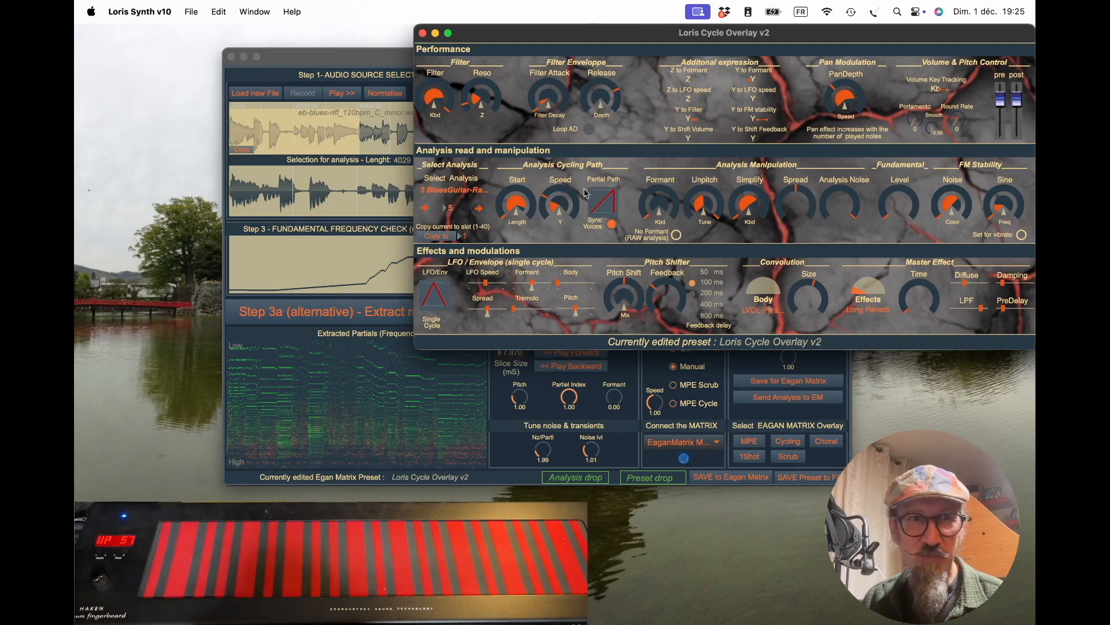
{"action": "left_click", "coordinate": [367, 61]}
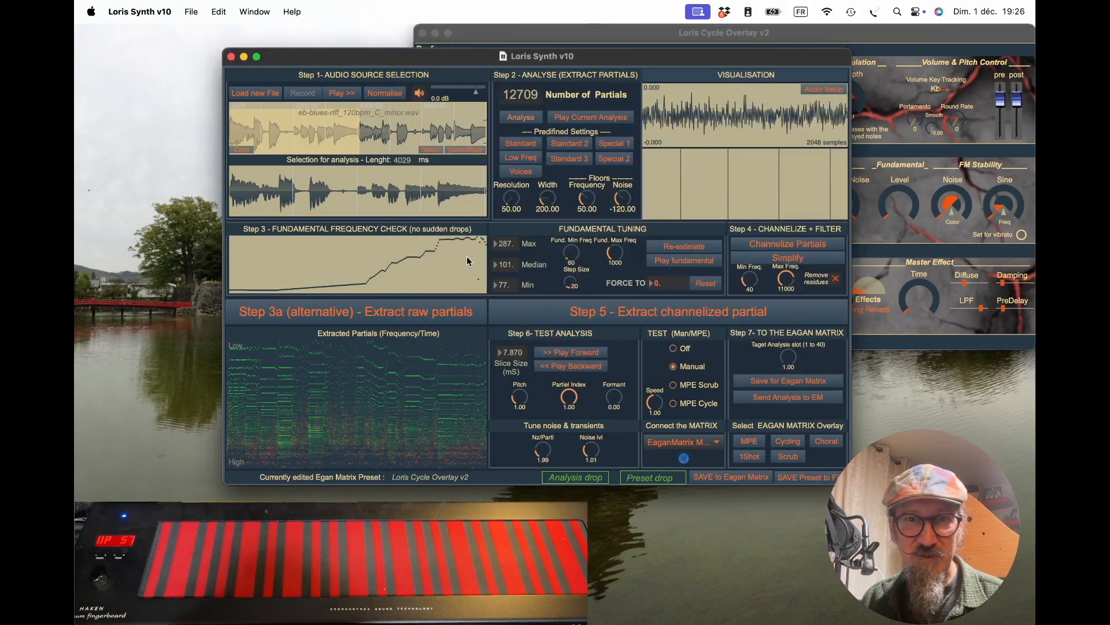
{"action": "left_click", "coordinate": [734, 33]}
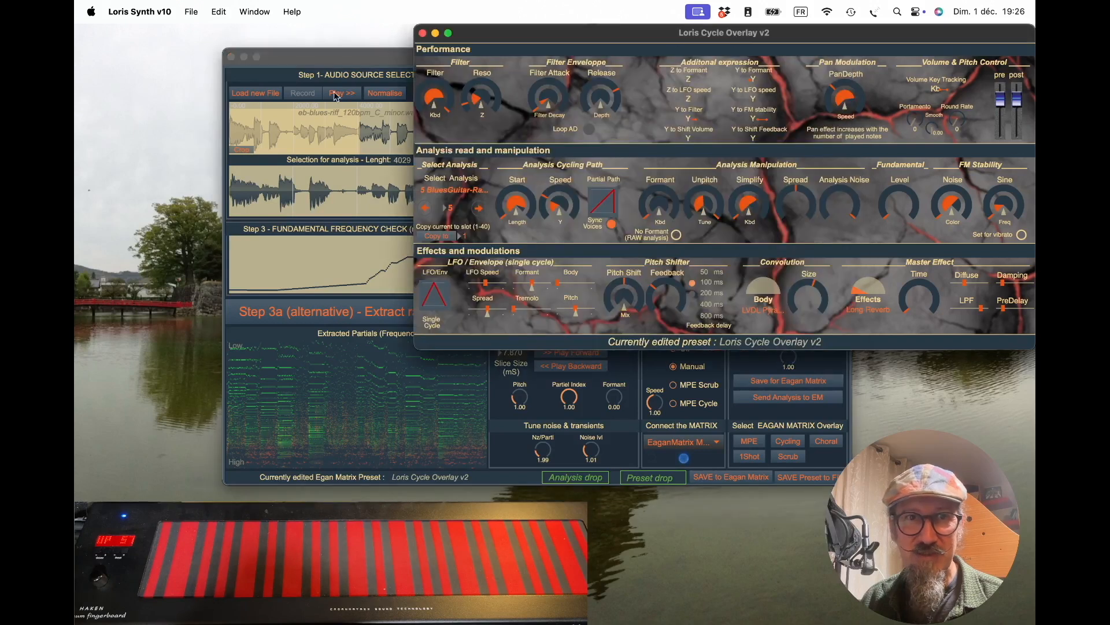